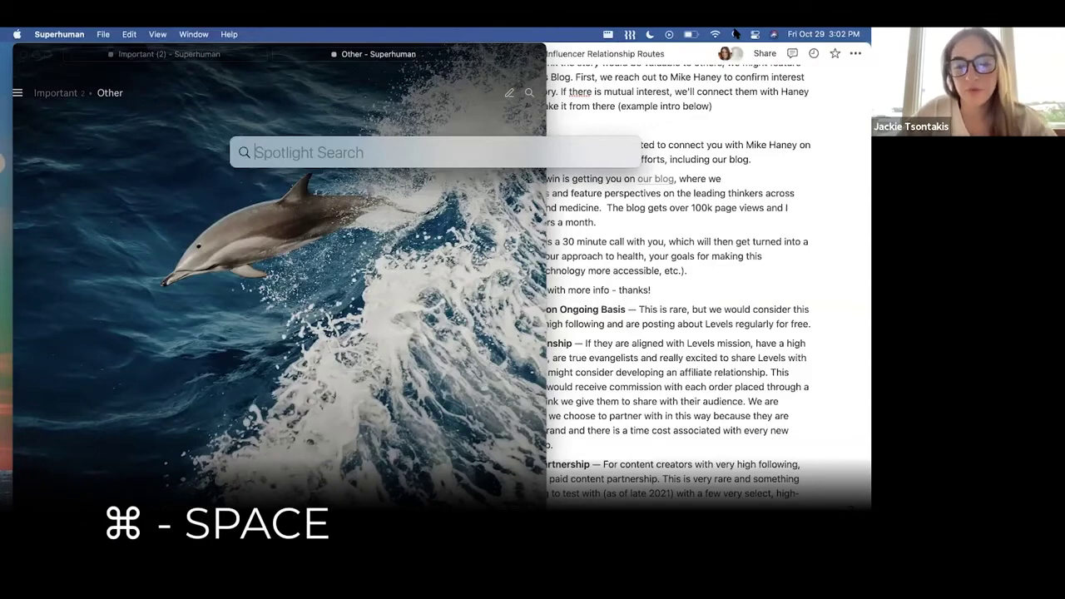
# Step: Open System Preferences, search its settings for "doc" and open Dock & Menu Bar
pyautogui.write('syst')
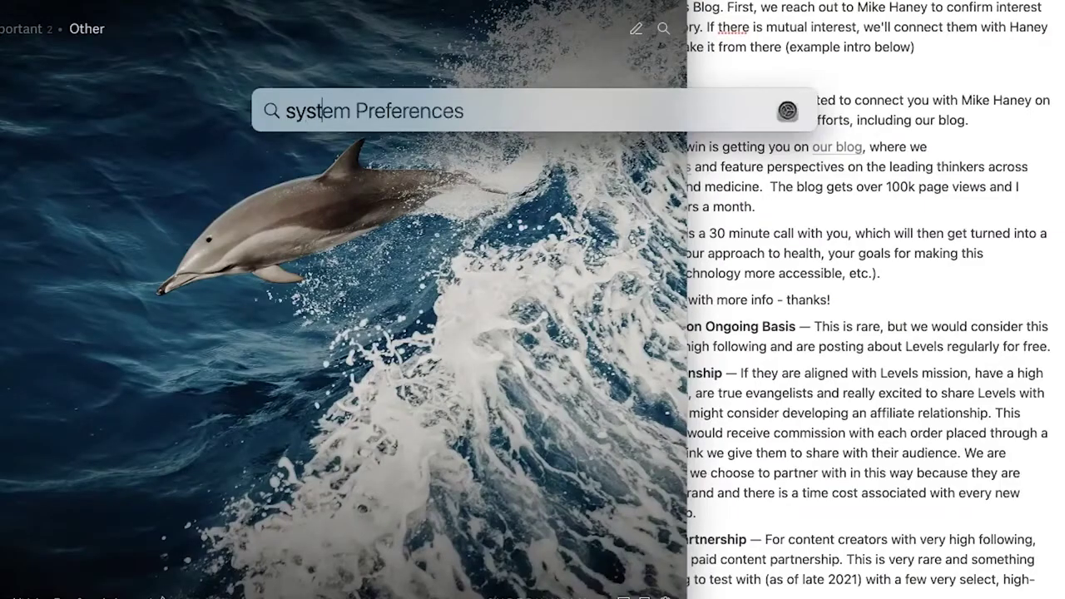
pyautogui.press('Return')
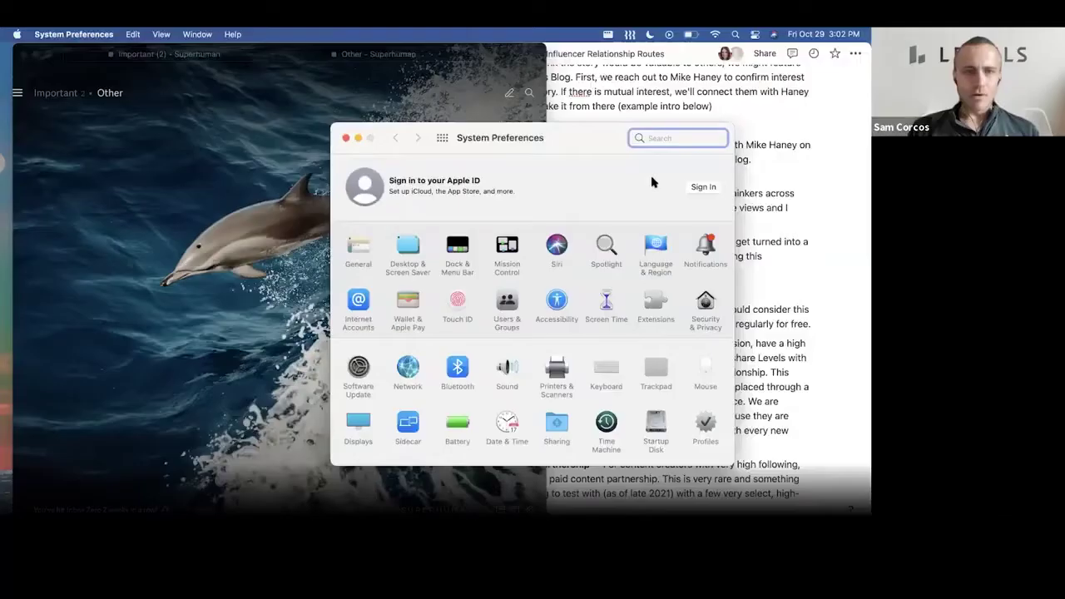
pyautogui.press('super+f')
pyautogui.write('doc')
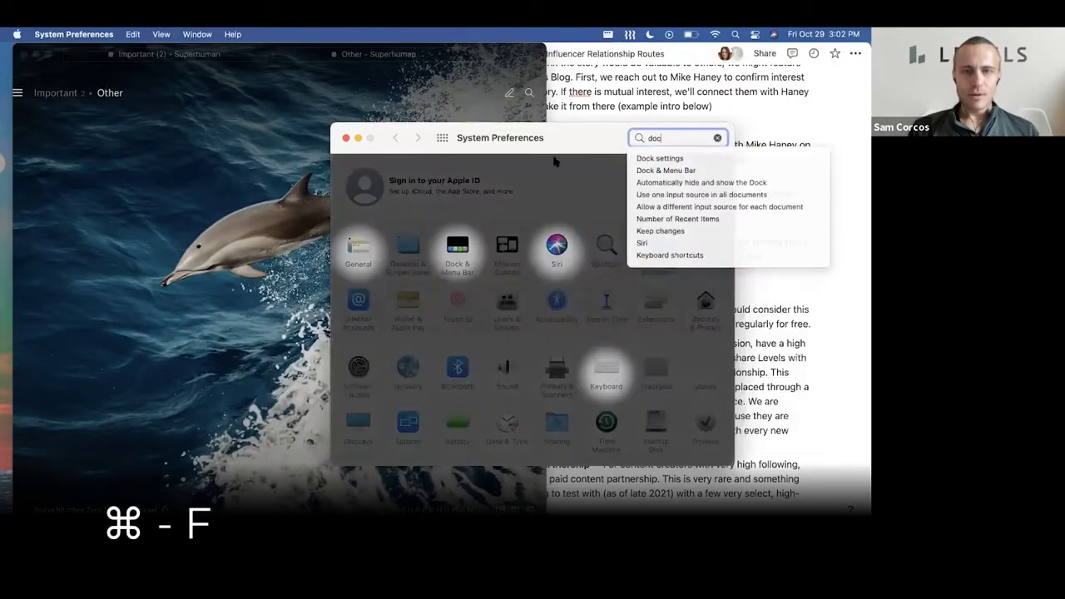
pyautogui.click(449, 262)
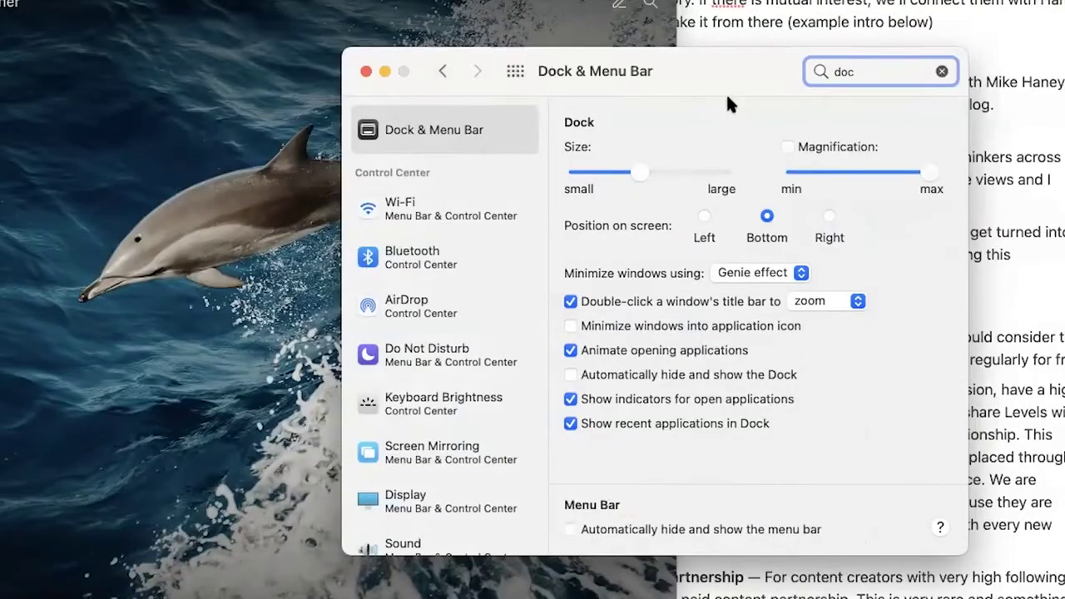
# Step: Set both the Dock and the menu bar to hide and show automatically
pyautogui.moveTo(715, 68); pyautogui.dragTo(544, 68)
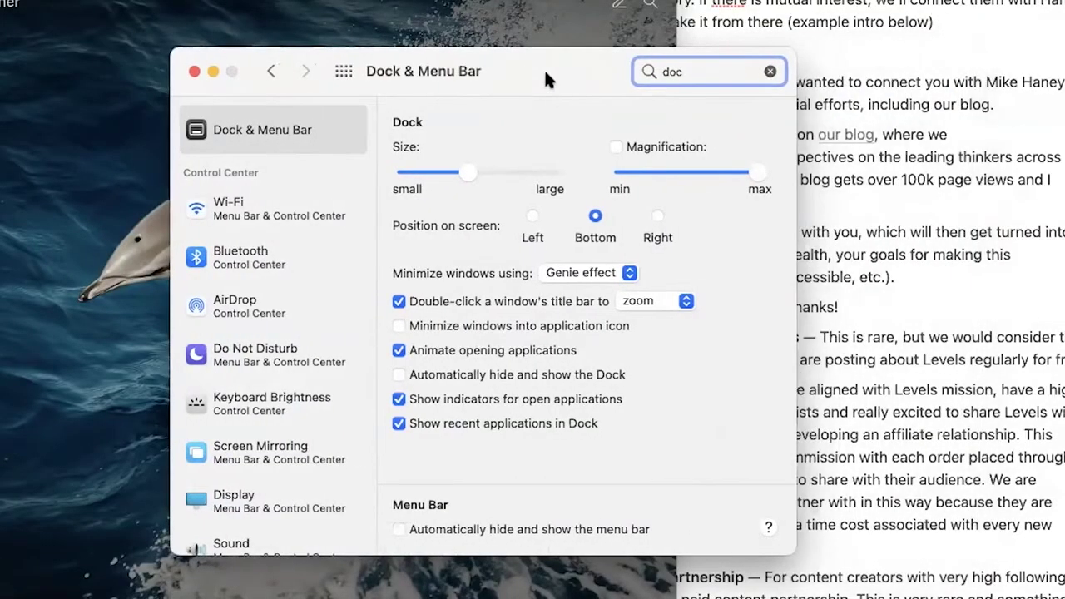
pyautogui.click(389, 376)
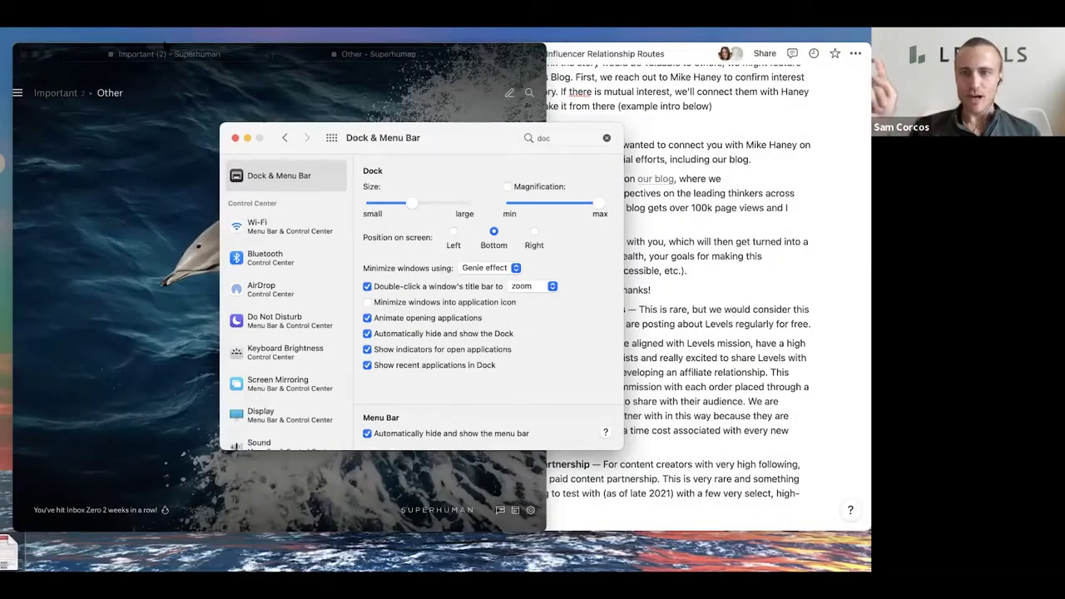
pyautogui.moveTo(191, 35)
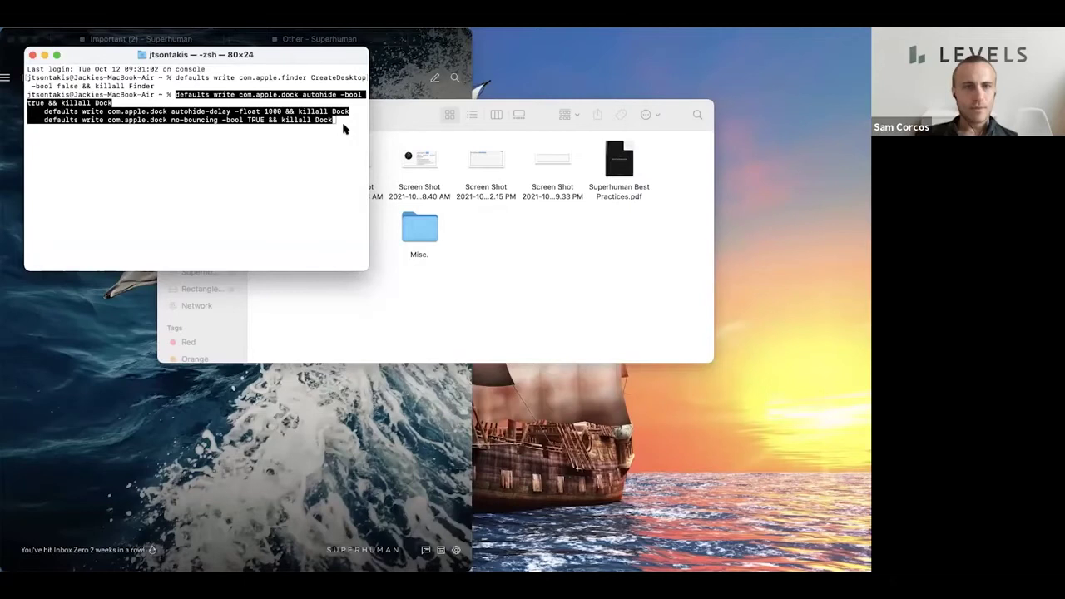
# Step: Run the Terminal commands that set Dock autohide to true, the autohide delay to 1000 and no-bouncing to TRUE
pyautogui.press('Return')
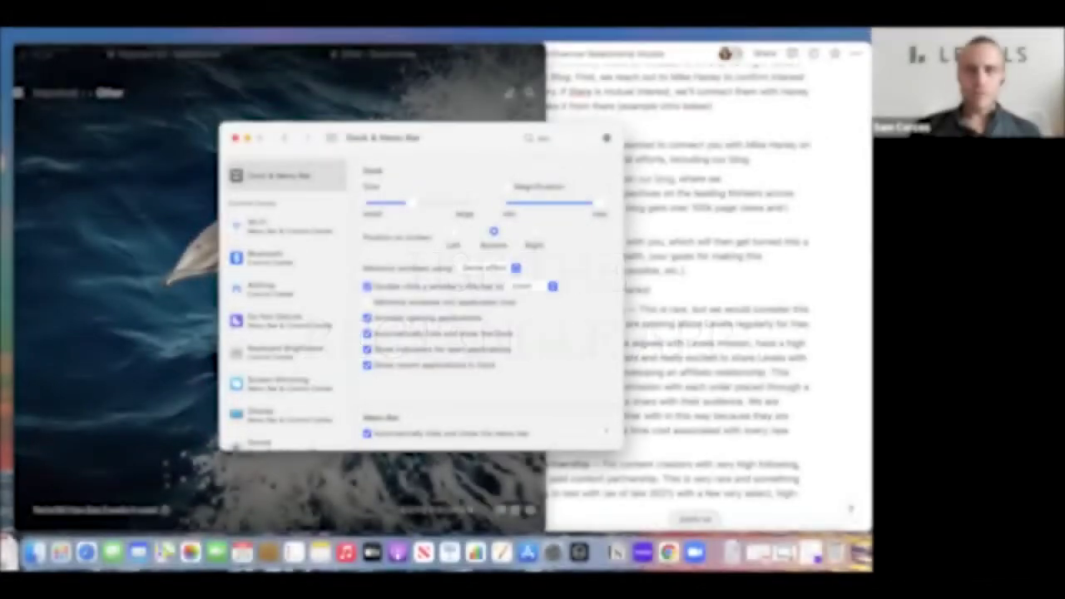
# Step: Switch to Chrome, search the web for "rectangle app" and open the rectangleapp.com result
pyautogui.click(668, 551)
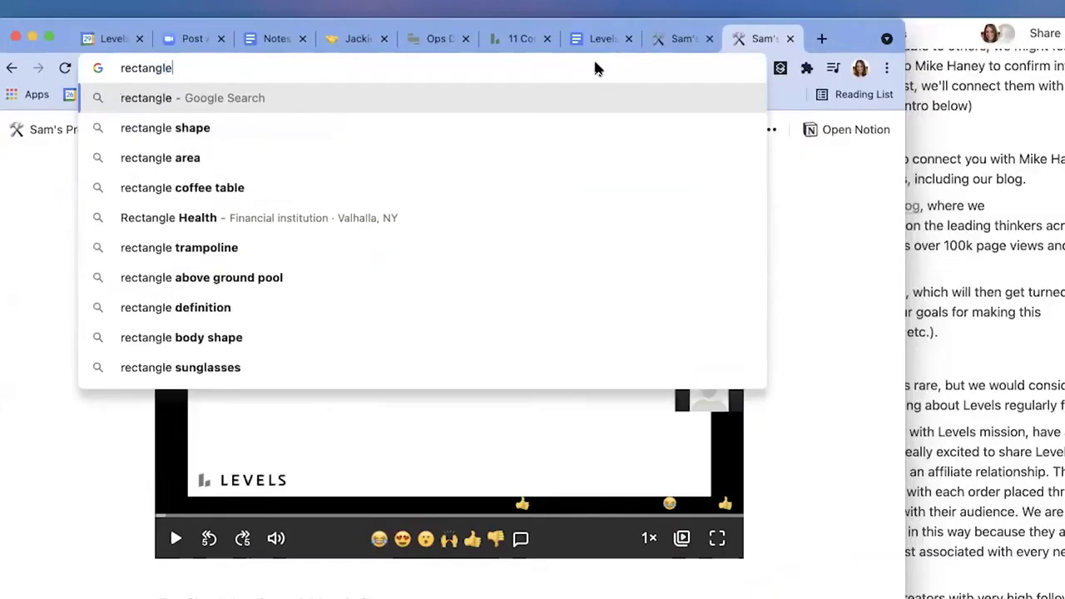
pyautogui.write('app')
pyautogui.press('Return')
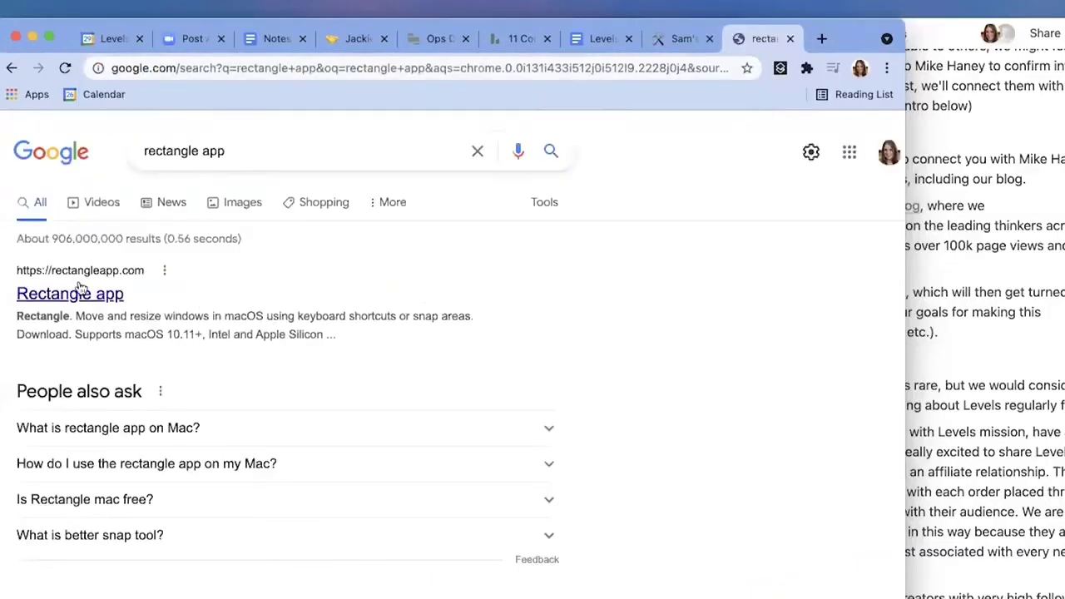
pyautogui.click(80, 291)
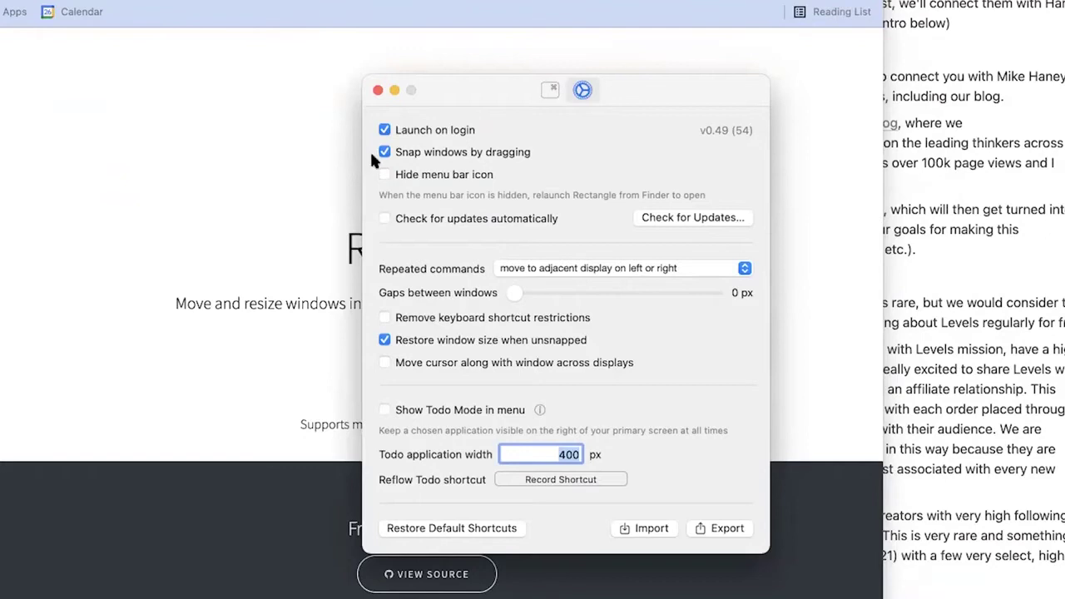
# Step: Show Rectangle's keyboard shortcut settings and try snapping that window to the left and right halves of the screen
pyautogui.moveTo(480, 92); pyautogui.dragTo(429, 80)
pyautogui.click(499, 78)
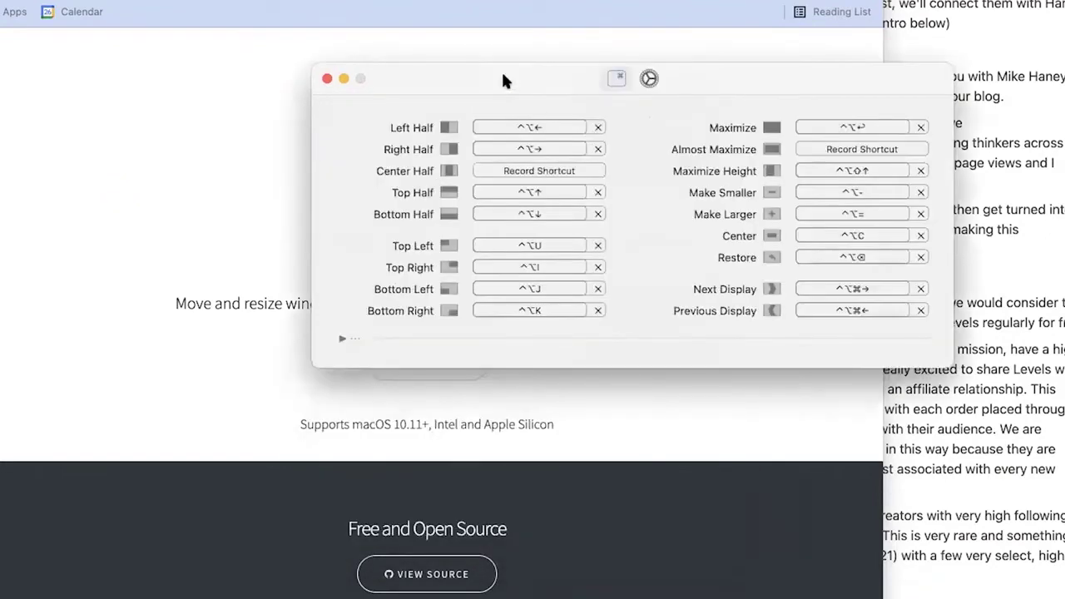
pyautogui.moveTo(501, 78); pyautogui.dragTo(410, 86)
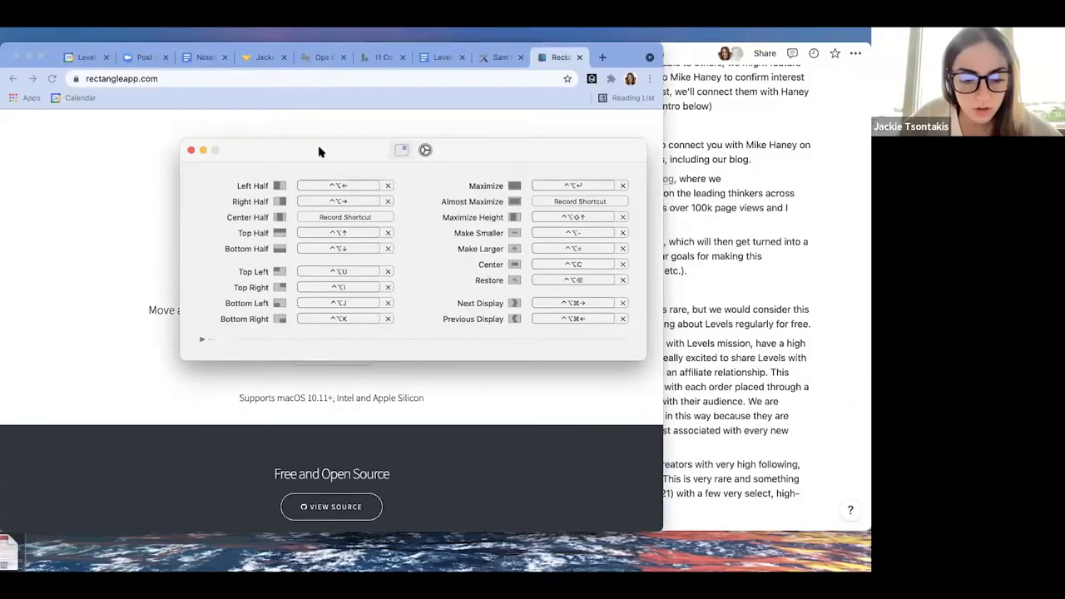
pyautogui.hotkey('ctrl', 'alt', 'Left')
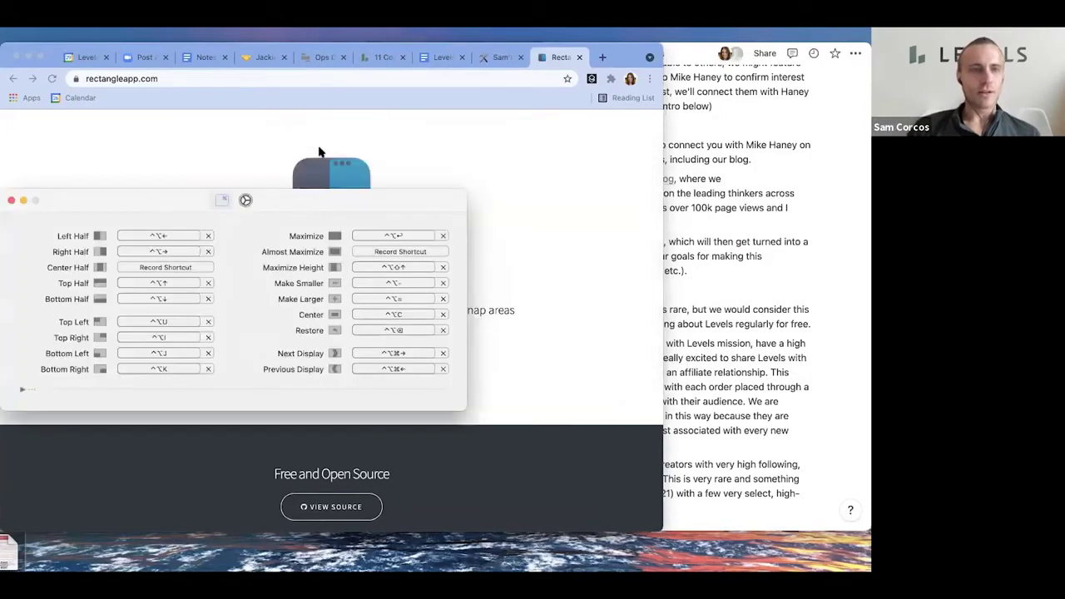
pyautogui.hotkey('ctrl', 'alt', 'Right')
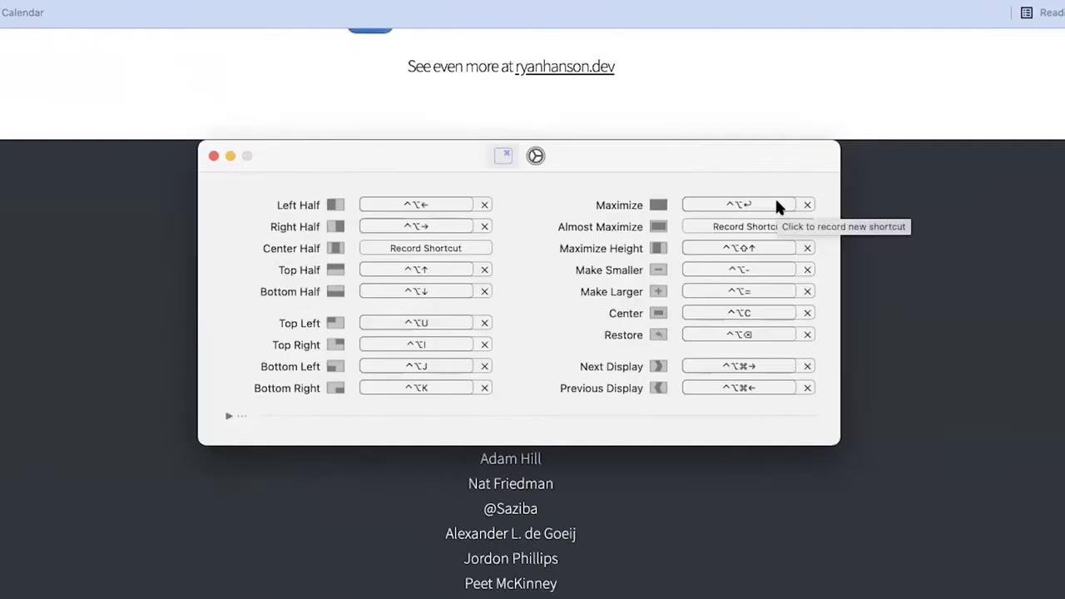
# Step: Remove Rectangle's Top Half shortcut and assign Control-Option-Up Arrow to Maximize
pyautogui.click(628, 223)
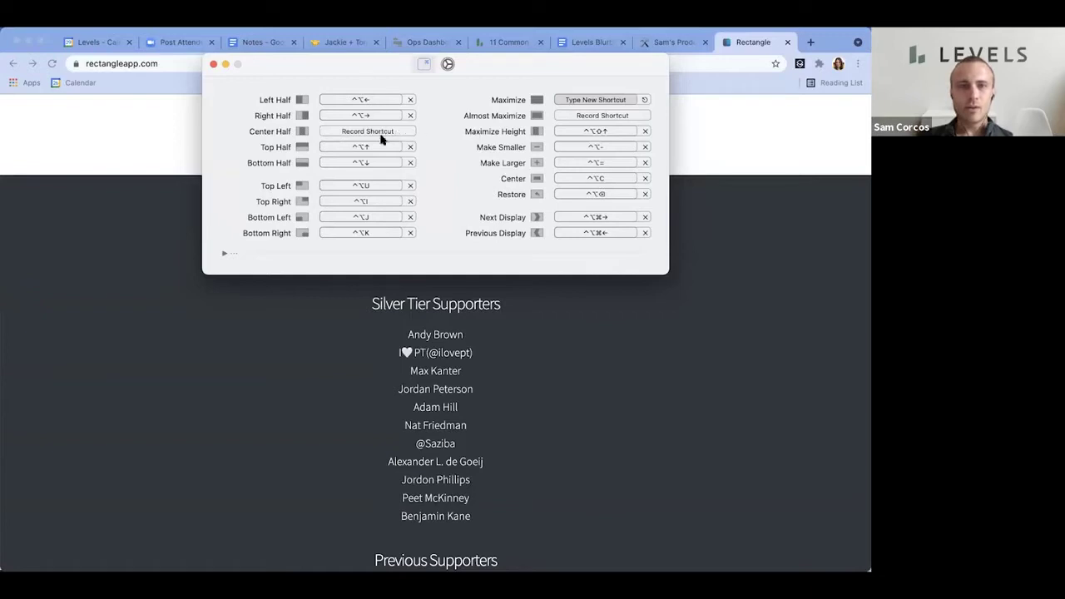
pyautogui.hotkey('ctrl', 'alt', 'Up')
pyautogui.click(410, 147)
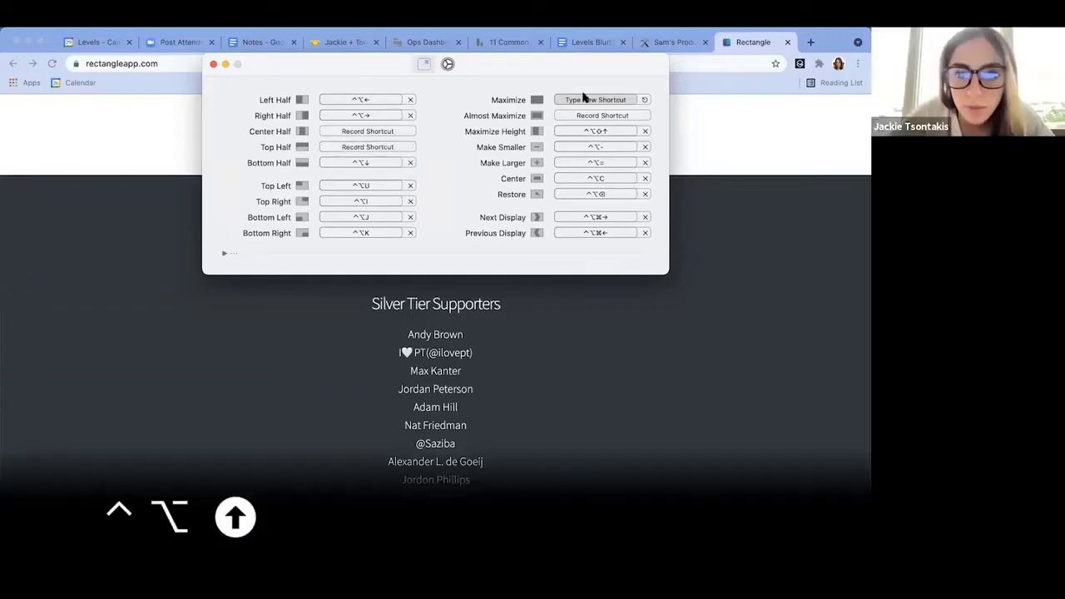
pyautogui.hotkey('ctrl', 'alt', 'Up')
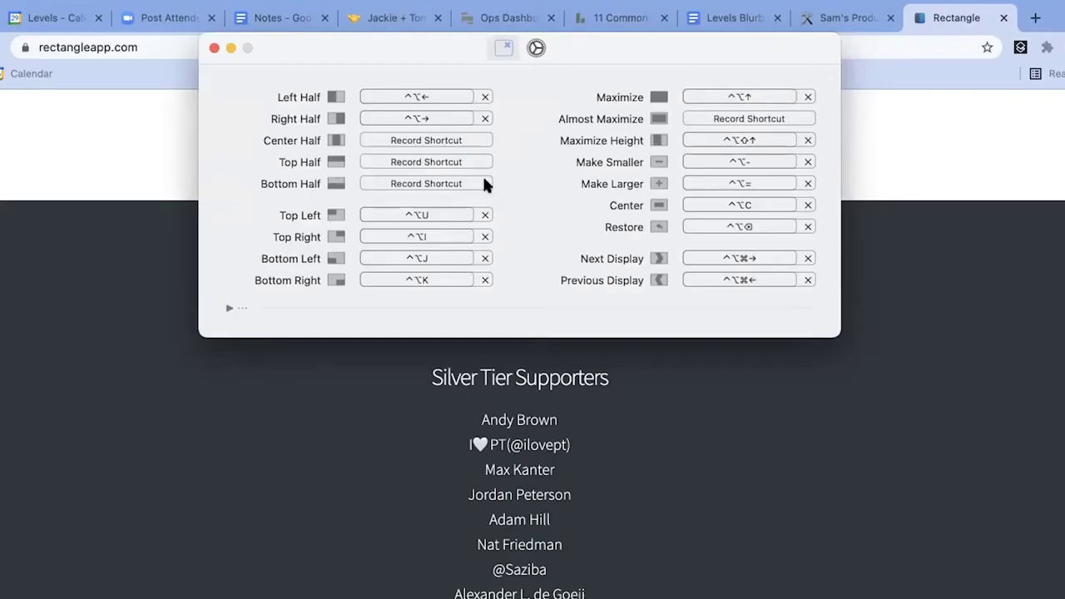
# Step: Remove Rectangle's shortcuts for Bottom Left, Bottom Right and Top Right
pyautogui.click(485, 259)
pyautogui.click(485, 279)
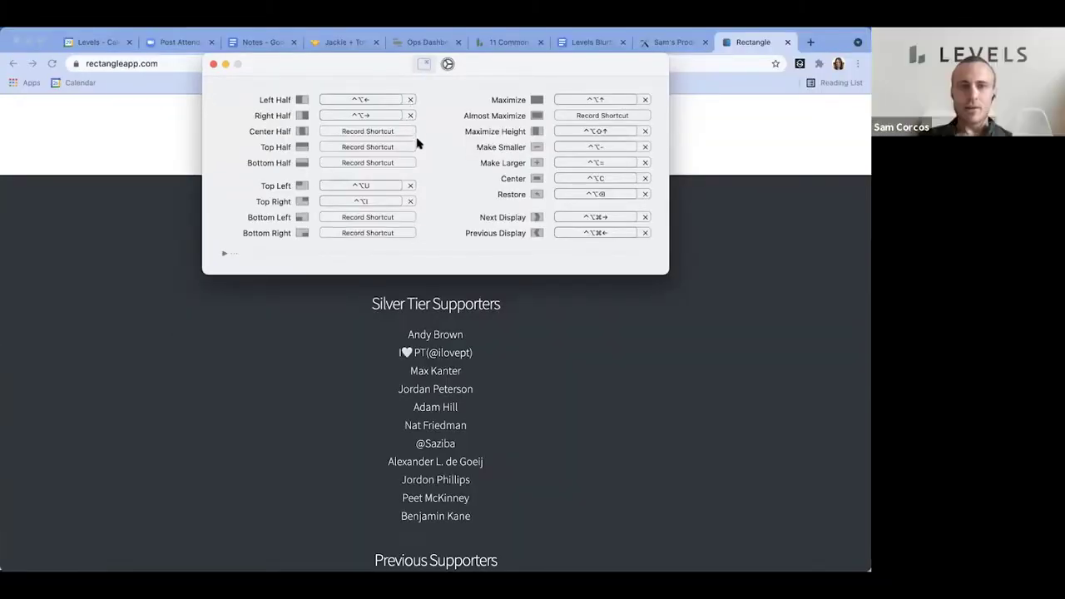
pyautogui.click(410, 201)
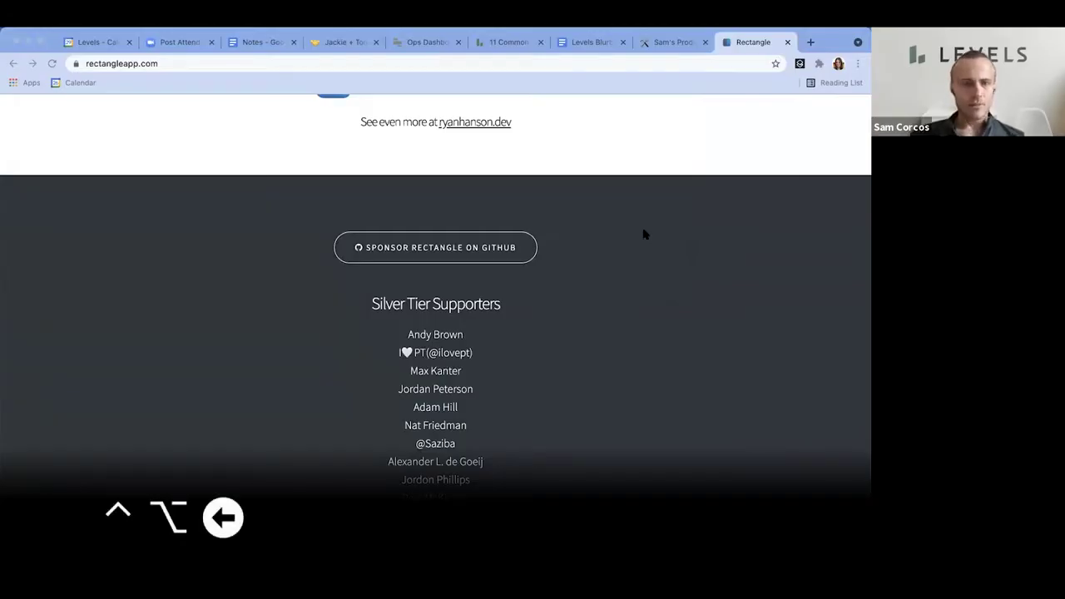
# Step: Test the window shortcuts by snapping the browser to the left half, the right half and back to maximized
pyautogui.hotkey('ctrl', 'alt', 'Left')
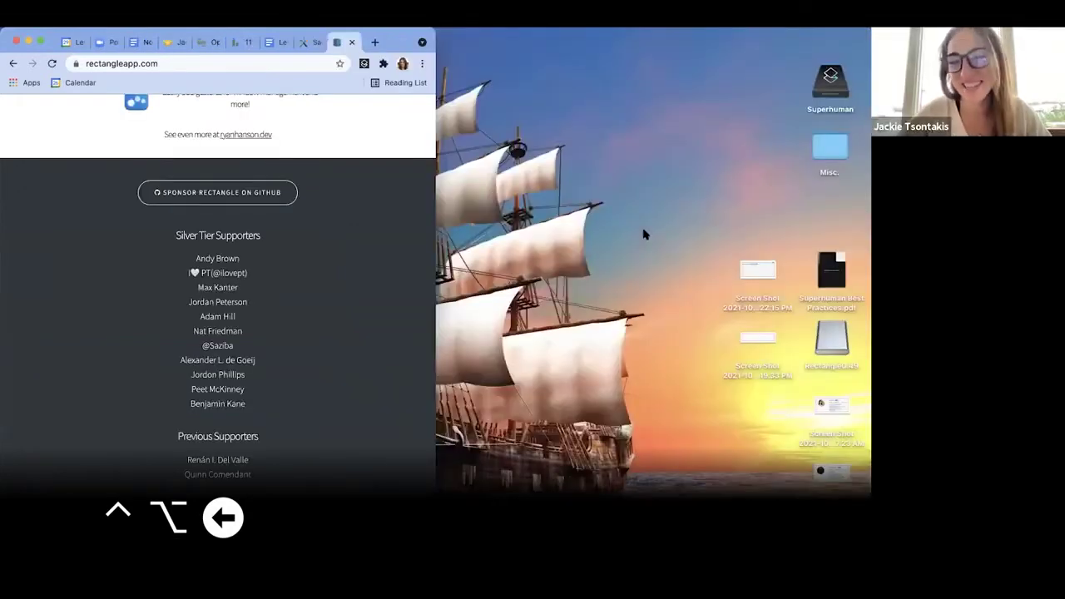
pyautogui.hotkey('ctrl', 'alt', 'Right')
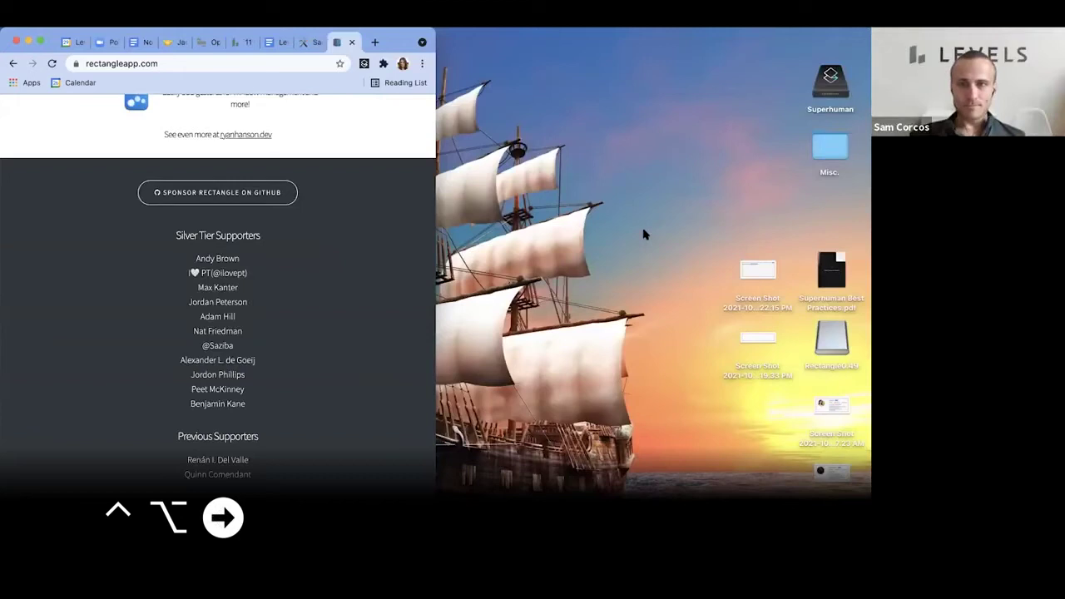
pyautogui.hotkey('ctrl', 'alt', 'Right')
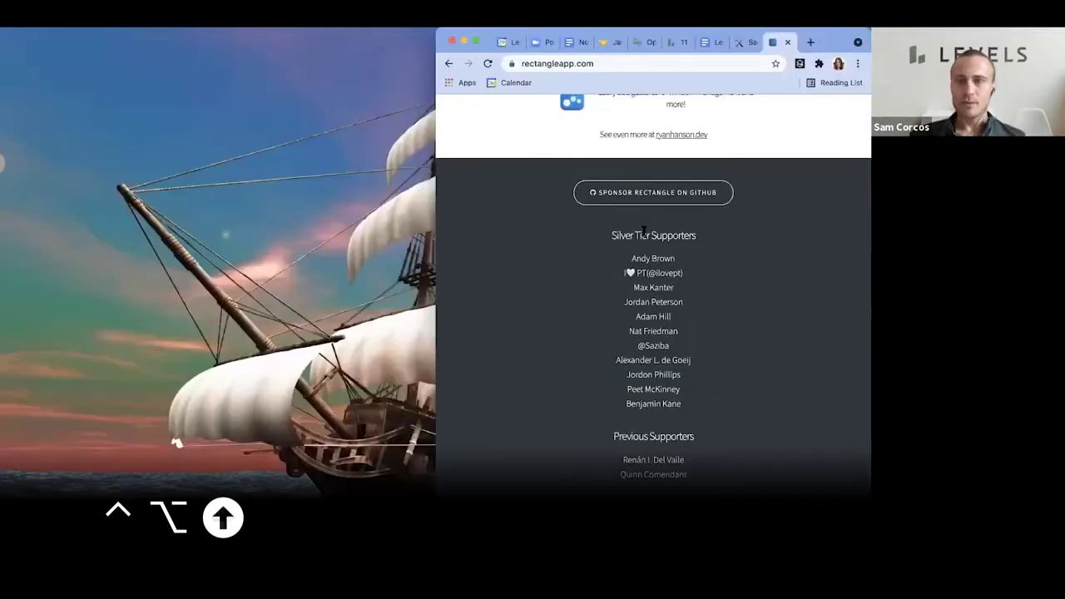
pyautogui.hotkey('ctrl', 'alt', 'Up')
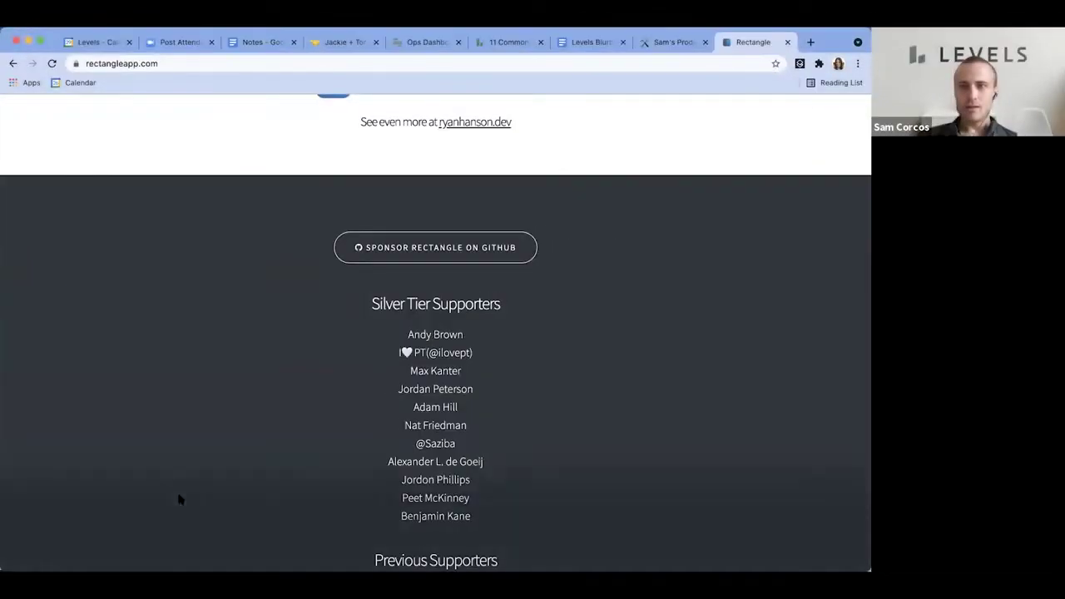
# Step: Open System Preferences and search its settings for "missi"
pyautogui.press('super+space')
pyautogui.write('sys')
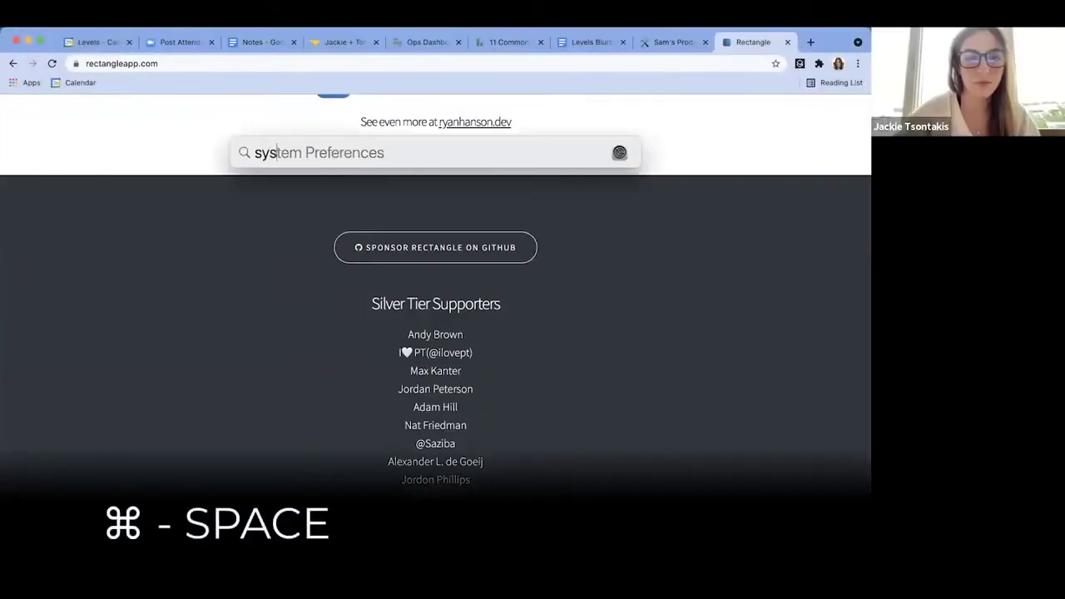
pyautogui.press('Return')
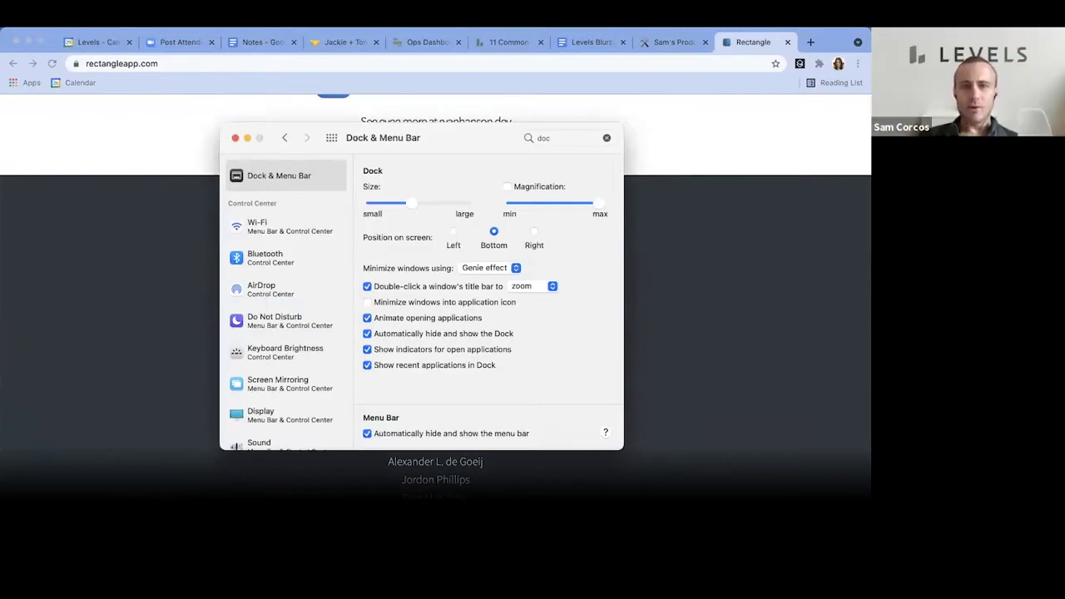
pyautogui.press('super+f')
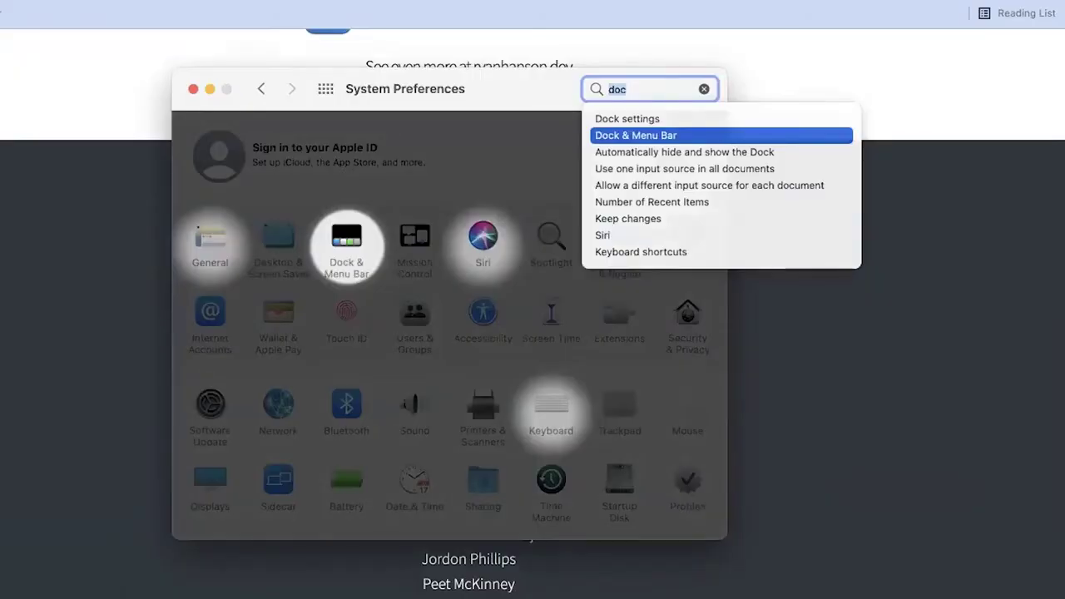
pyautogui.press('BackSpace')
pyautogui.write('missi')
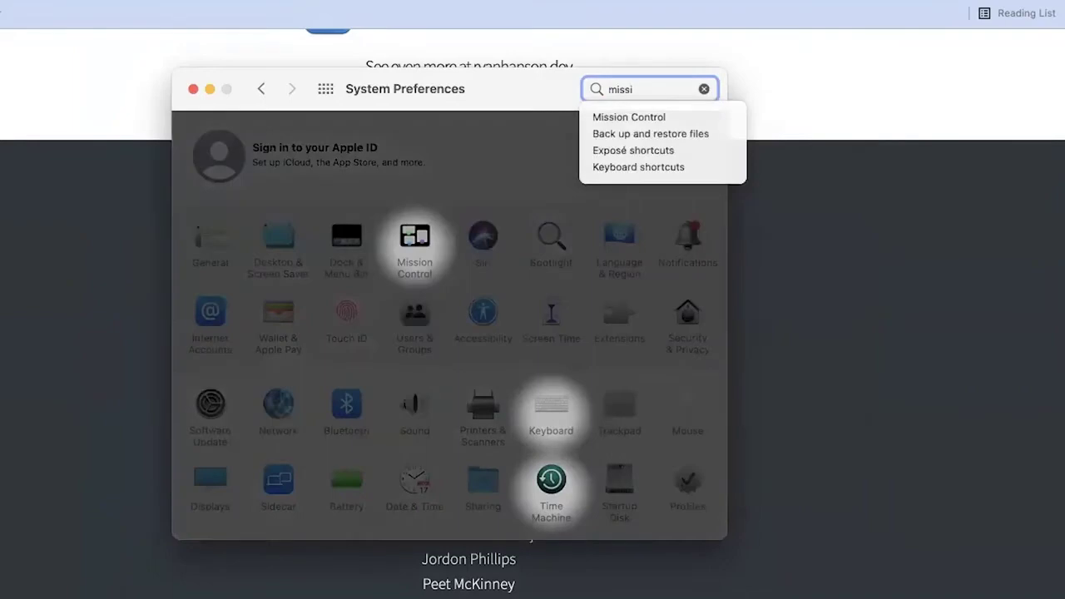
pyautogui.press('Down')
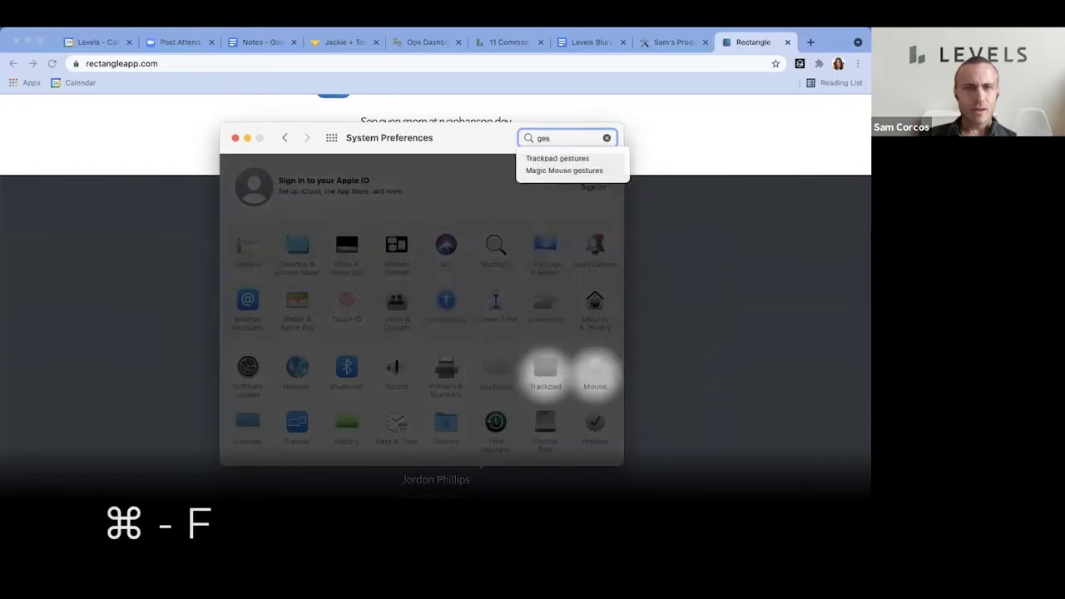
# Step: Find the Trackpad settings by searching for "ges", turn off the Launchpad and Show Desktop gestures, and close the window
pyautogui.press('Return')
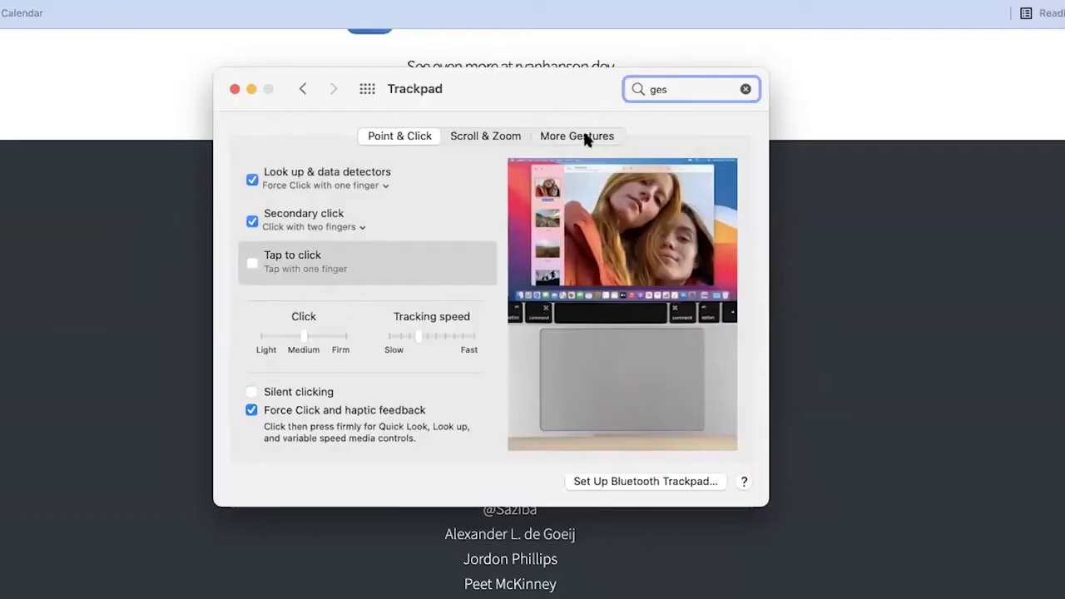
pyautogui.click(583, 135)
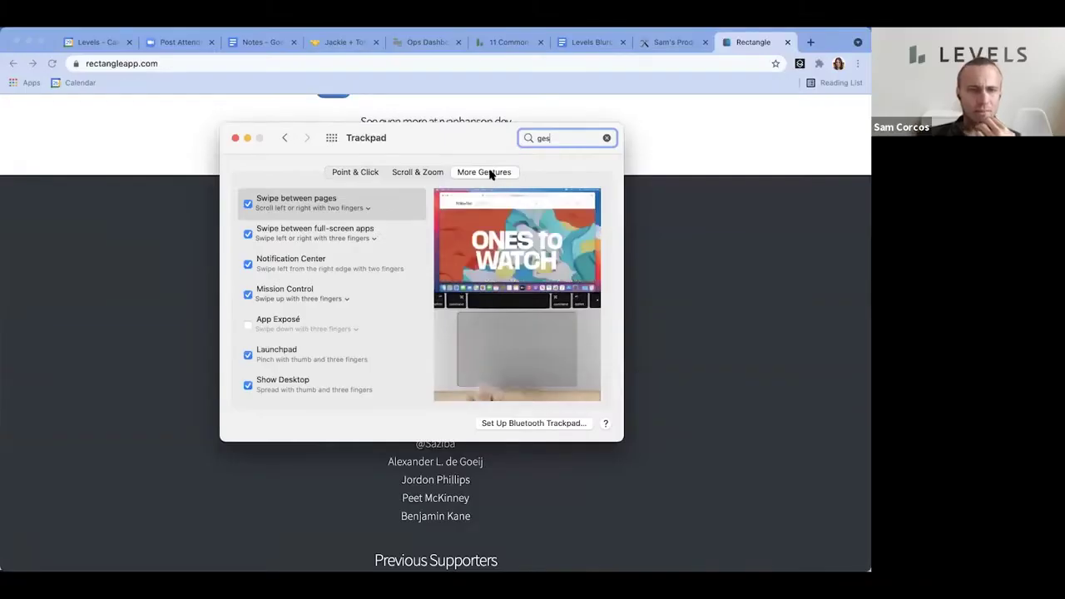
pyautogui.click(248, 356)
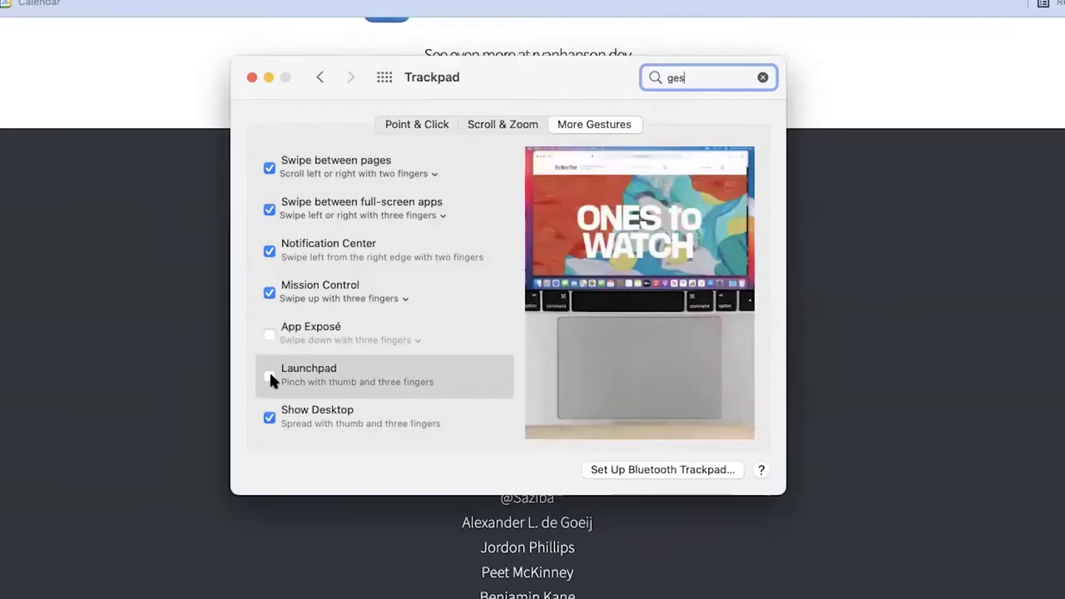
pyautogui.click(268, 419)
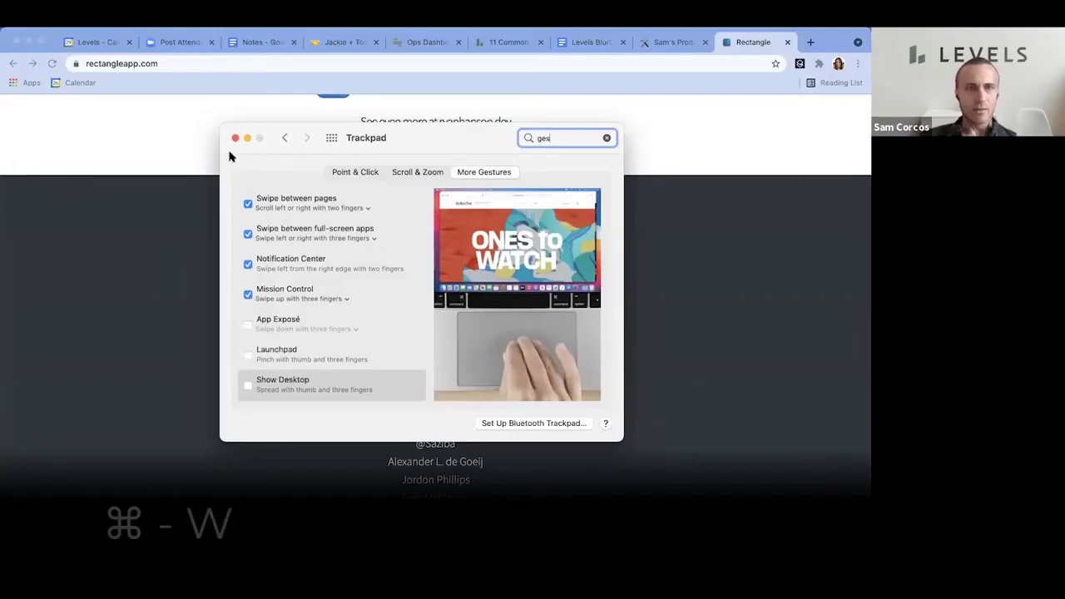
pyautogui.press('super+w')
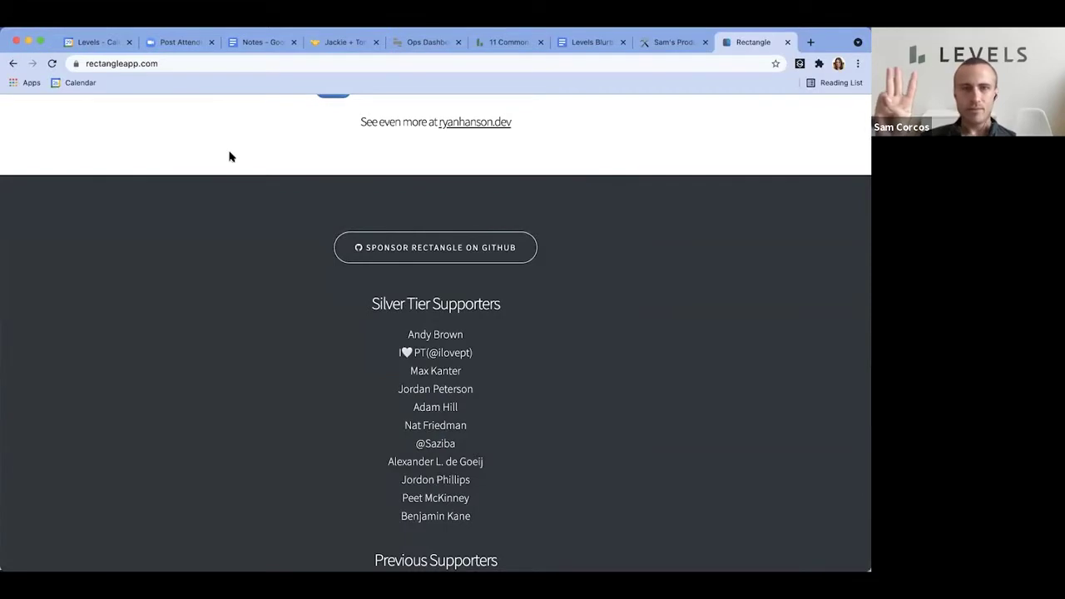
# Step: Show all open windows in Mission Control
pyautogui.hotkey('ctrl', 'Up')
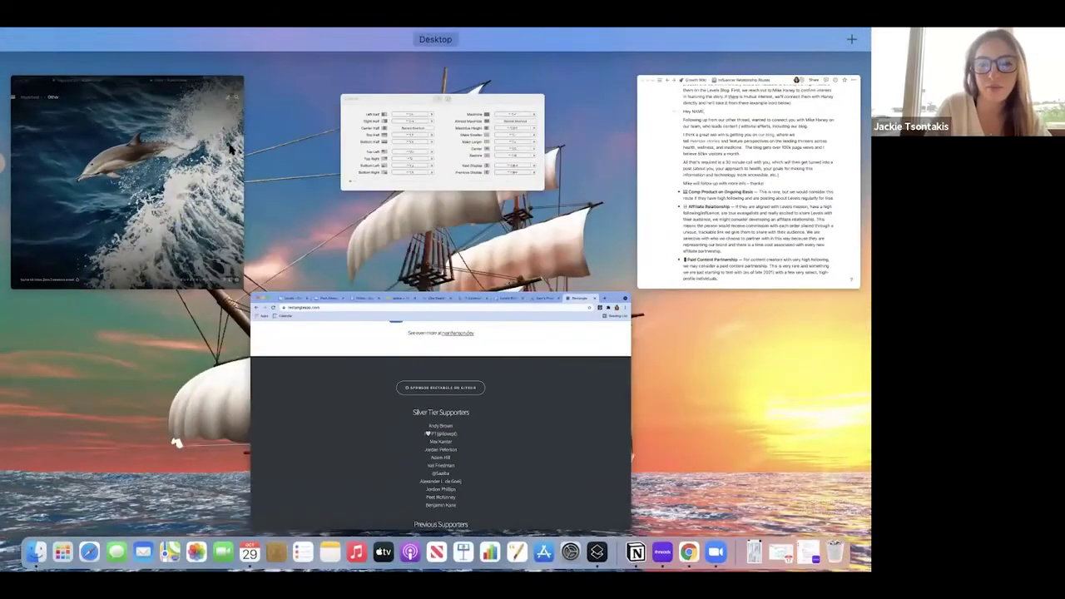
# Step: Add three more desktops in Mission Control for a total of four
pyautogui.hotkey('ctrl', 'Up')
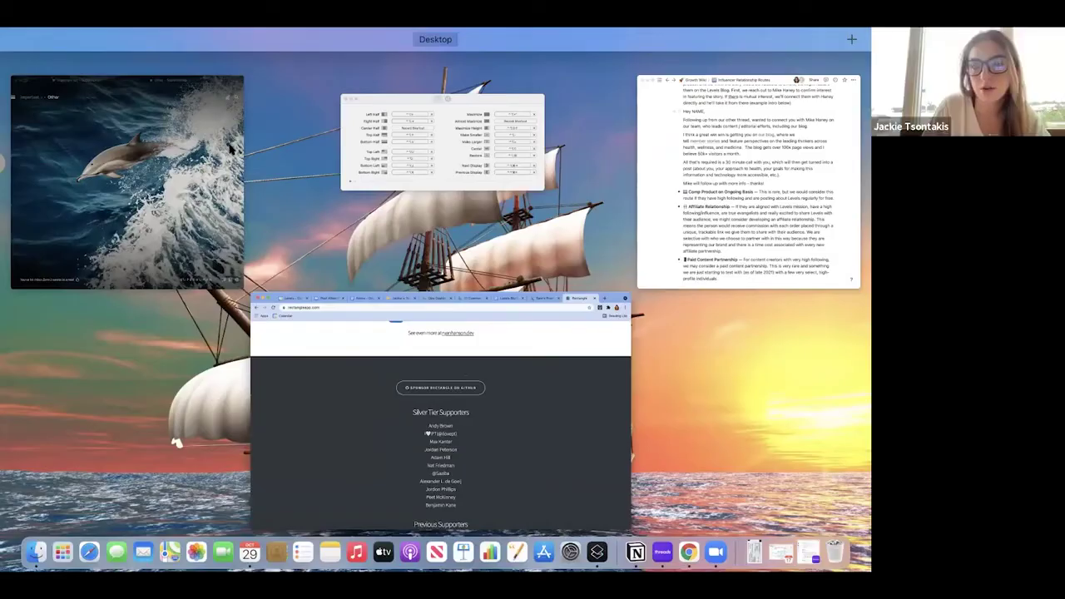
pyautogui.moveTo(797, 28)
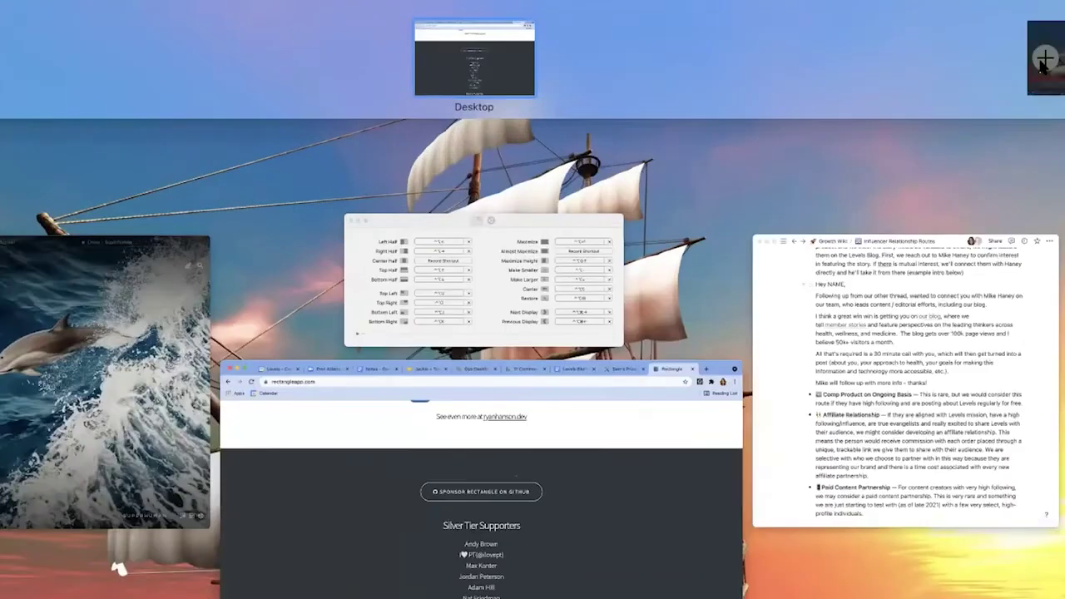
pyautogui.click(850, 73)
pyautogui.press('Escape')
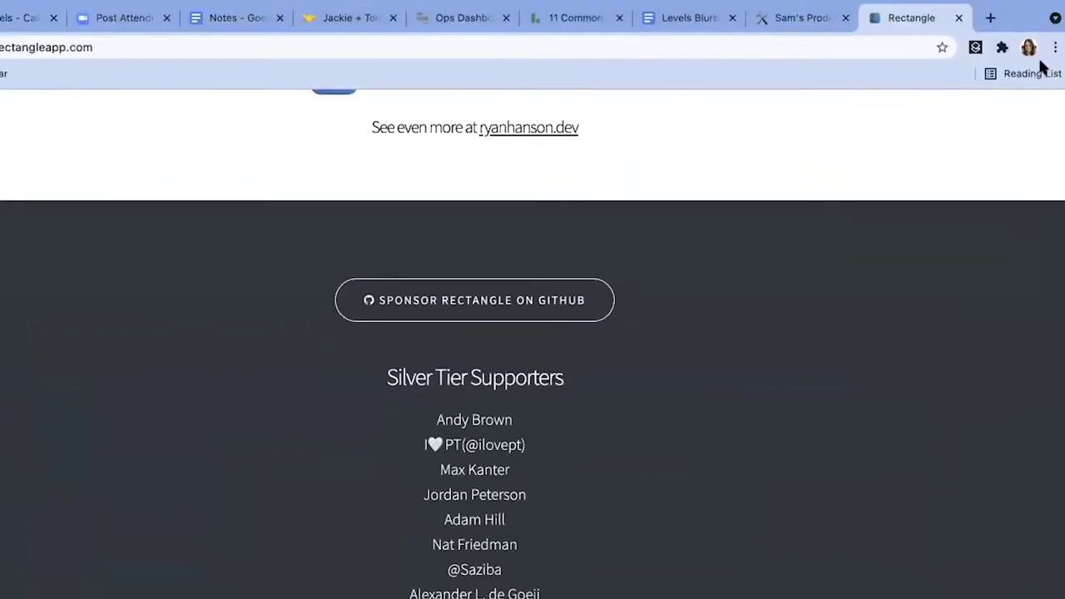
pyautogui.hotkey('ctrl', 'Up')
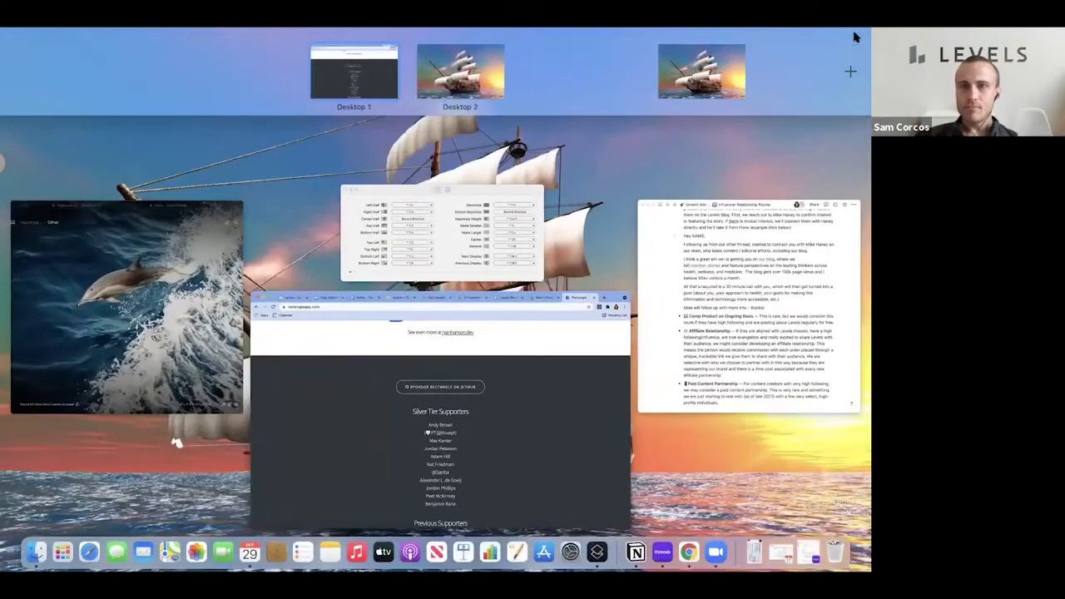
pyautogui.click(856, 35)
pyautogui.click(887, 72)
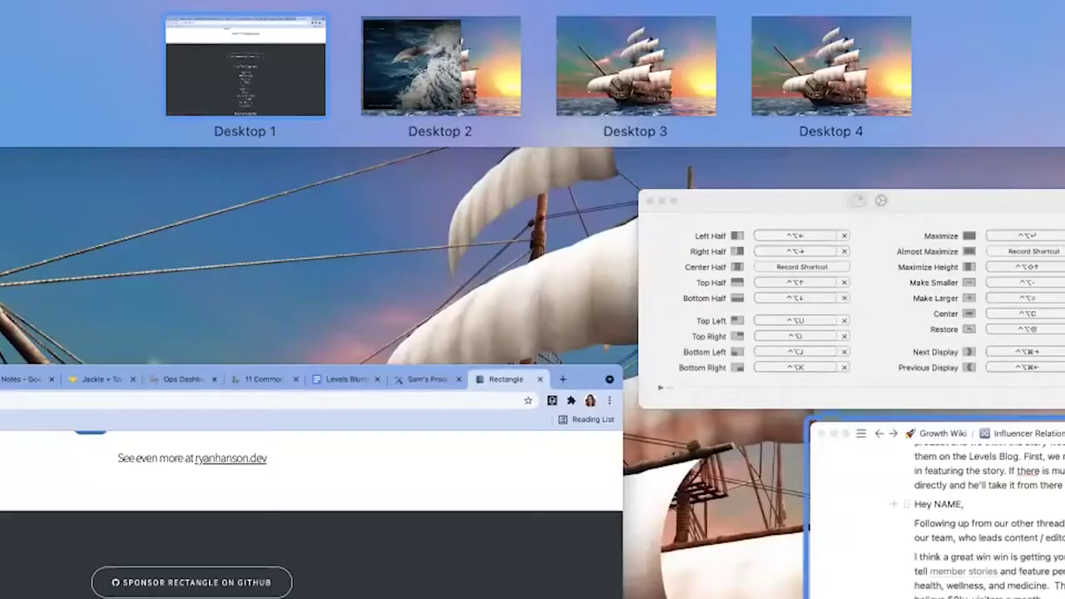
# Step: Place the Superhuman window on Desktop 2 and the Notion window on Desktop 3, and switch between those desktops
pyautogui.moveTo(599, 341); pyautogui.dragTo(491, 87)
pyautogui.moveTo(641, 104); pyautogui.dragTo(644, 104)
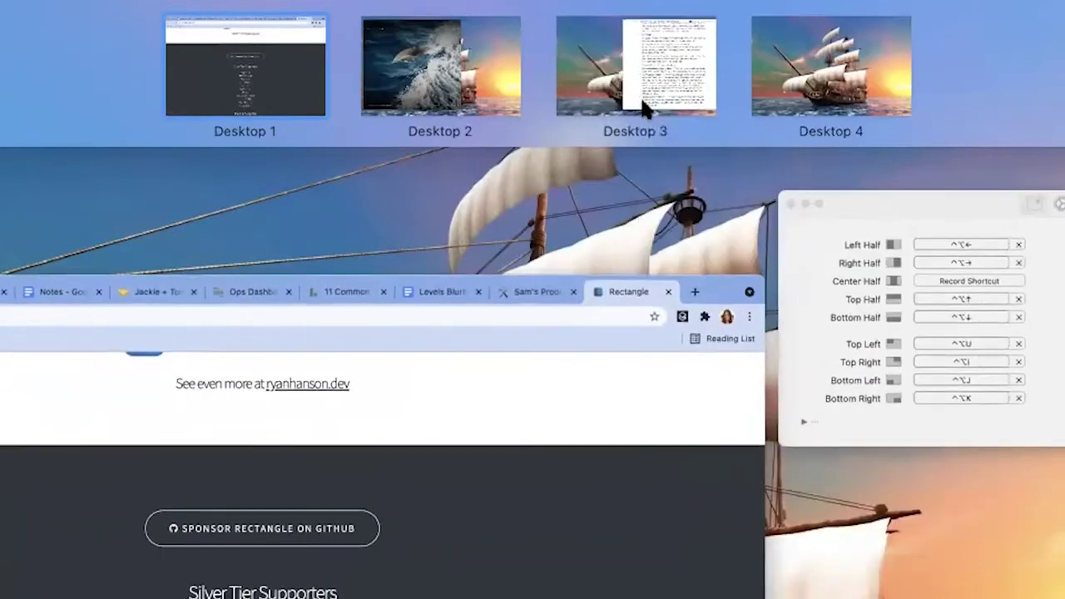
pyautogui.click(640, 96)
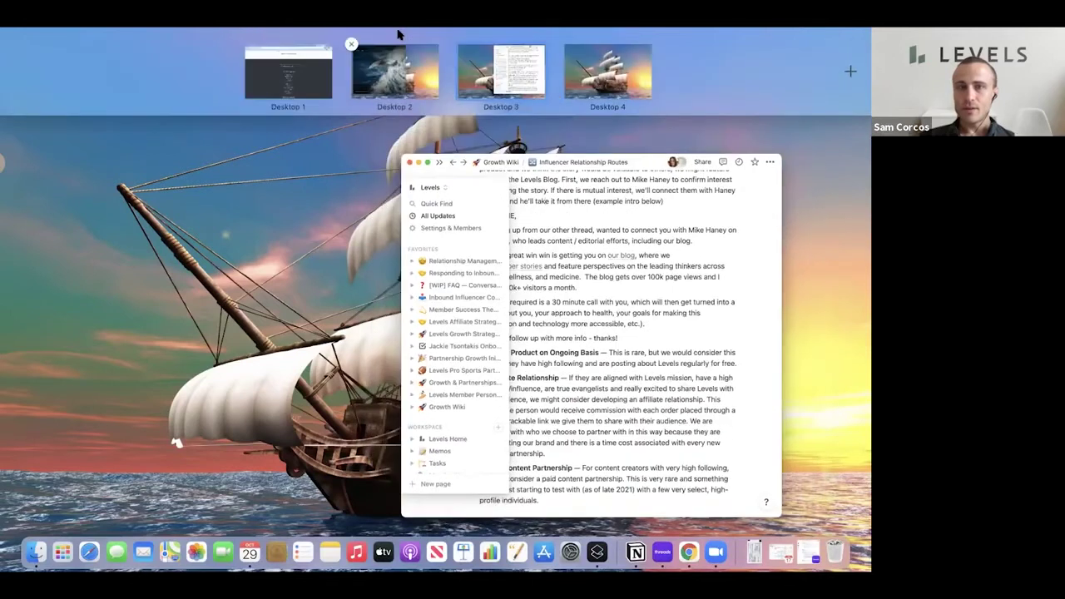
pyautogui.hotkey('ctrl', 'Left')
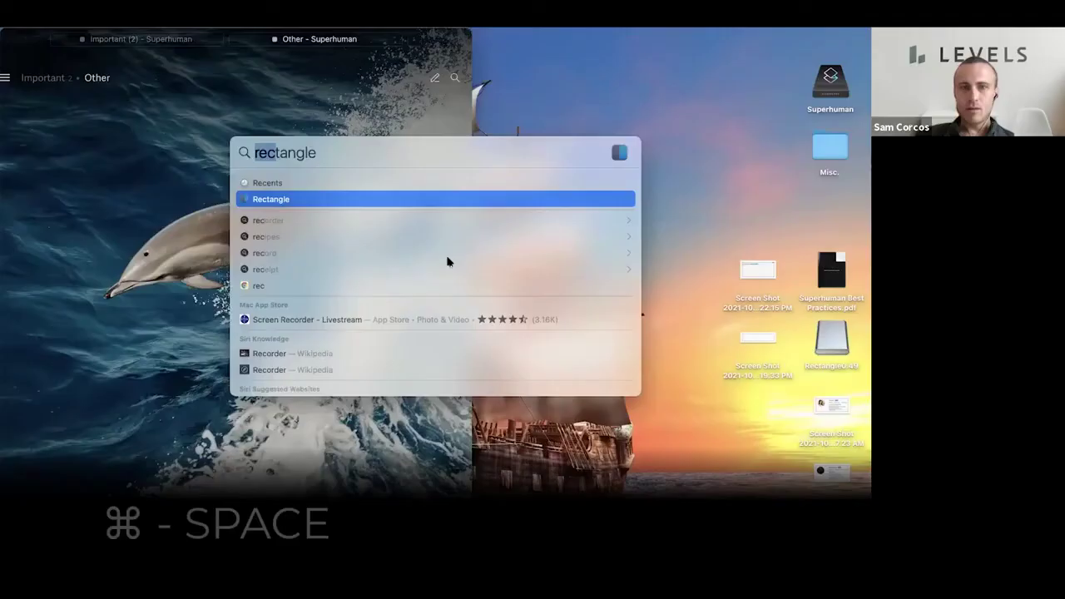
# Step: Open Terminal through Spotlight and run "defaults write com.apple.finder CreateDesktop -bool false && killall Finder" to hide the desktop icons
pyautogui.press('Return')
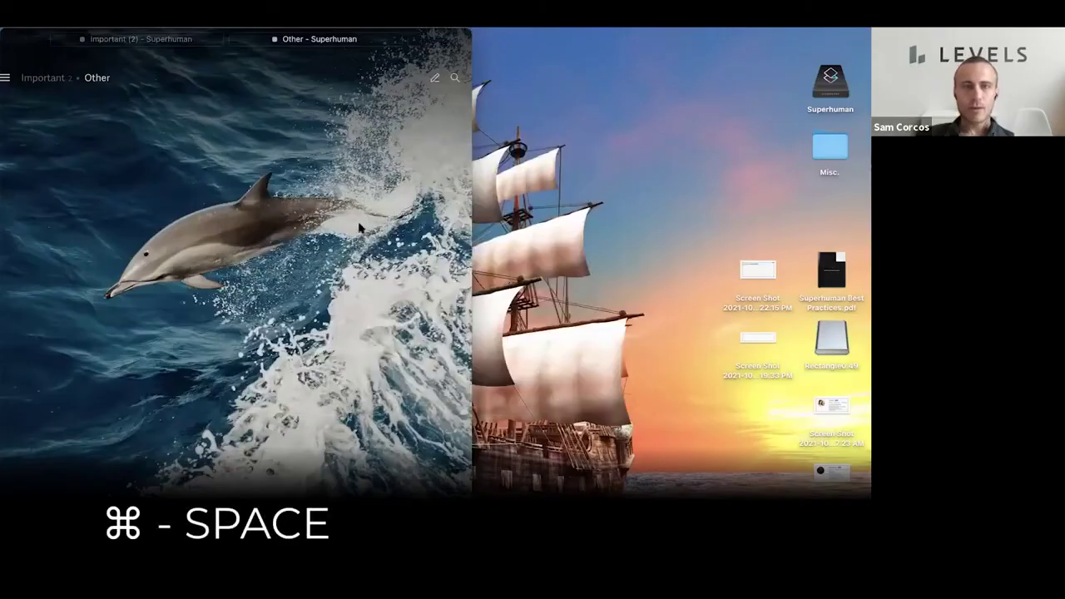
pyautogui.press('super+space')
pyautogui.write('terminal')
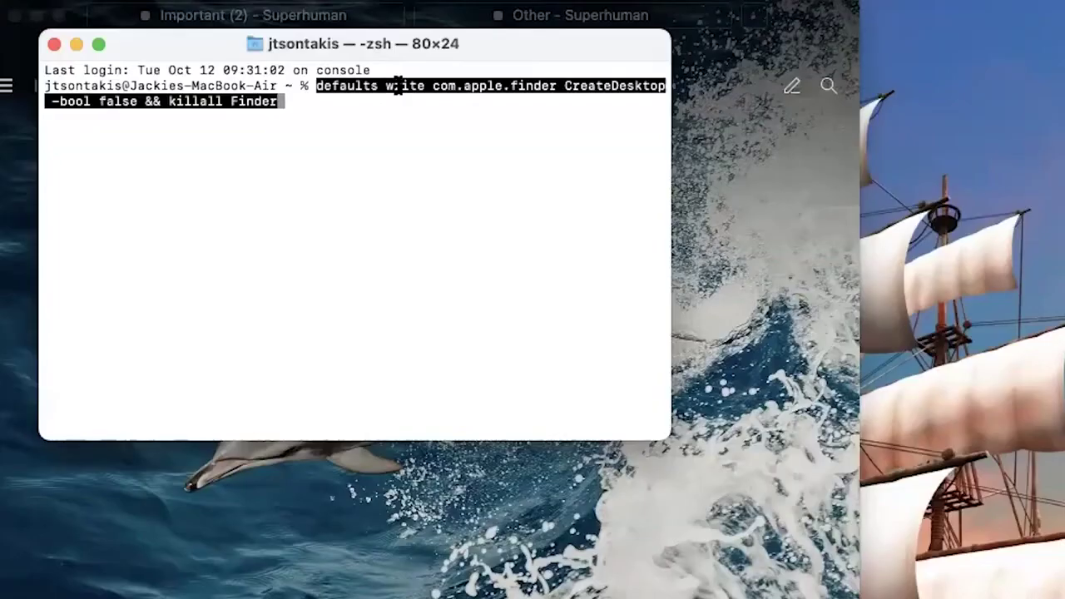
pyautogui.press('Return')
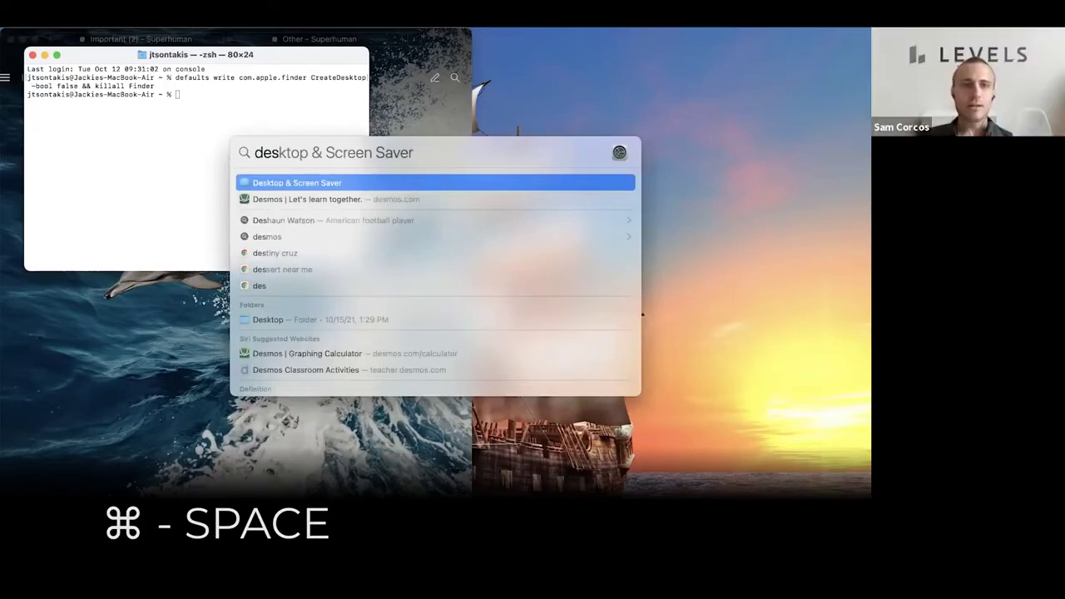
# Step: Open the Desktop folder from the Spotlight results for "des"
pyautogui.press('Down')
pyautogui.press('Down')
pyautogui.press('Down')
pyautogui.press('Down')
pyautogui.press('Down')
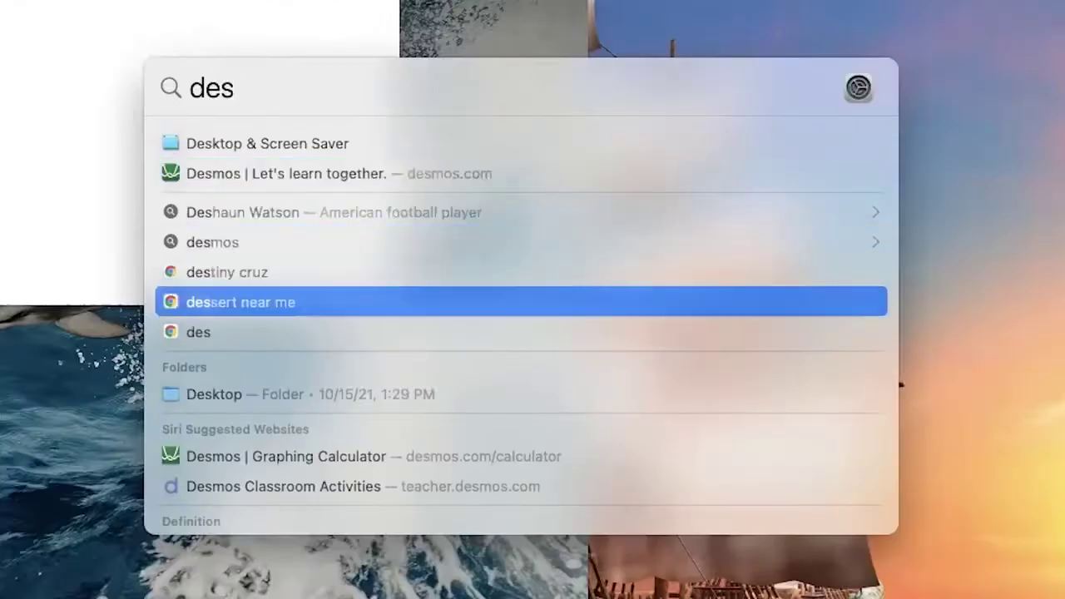
pyautogui.press('Down')
pyautogui.press('Down')
pyautogui.press('Down')
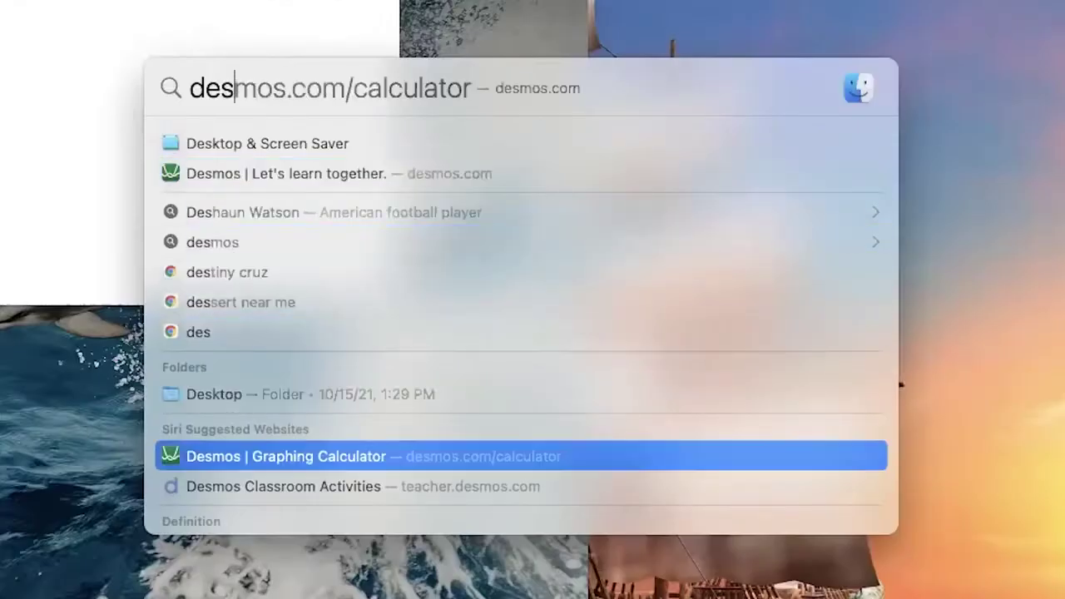
pyautogui.press('Up')
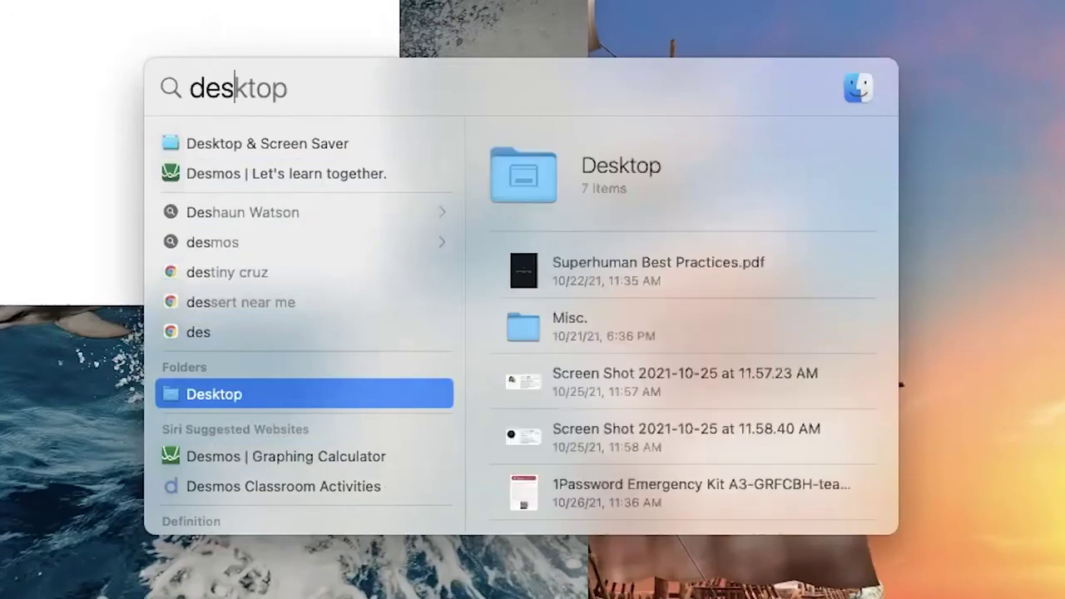
pyautogui.press('Return')
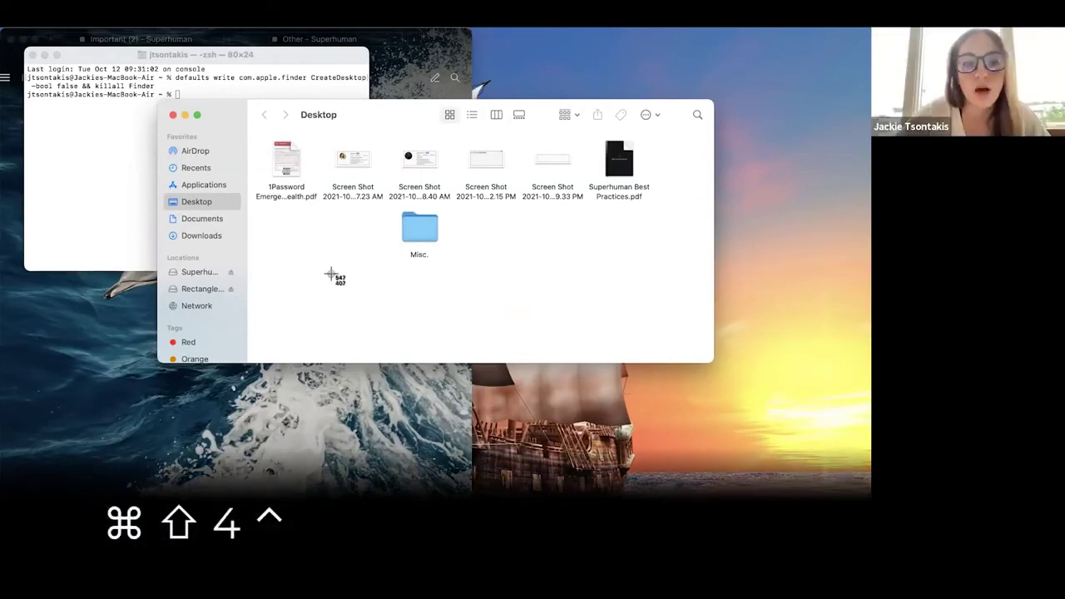
# Step: Capture a rectangular area of the screen to the clipboard, and snap the maximized Superhuman window to the left half
pyautogui.moveTo(331, 275); pyautogui.dragTo(628, 412)
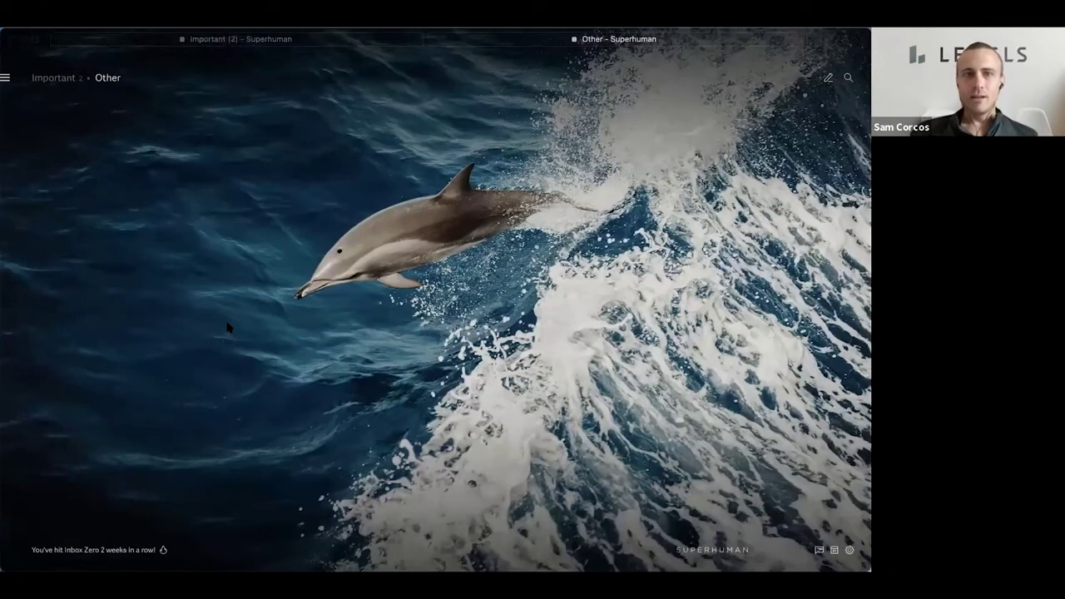
pyautogui.hotkey('ctrl', 'alt', 'Left')
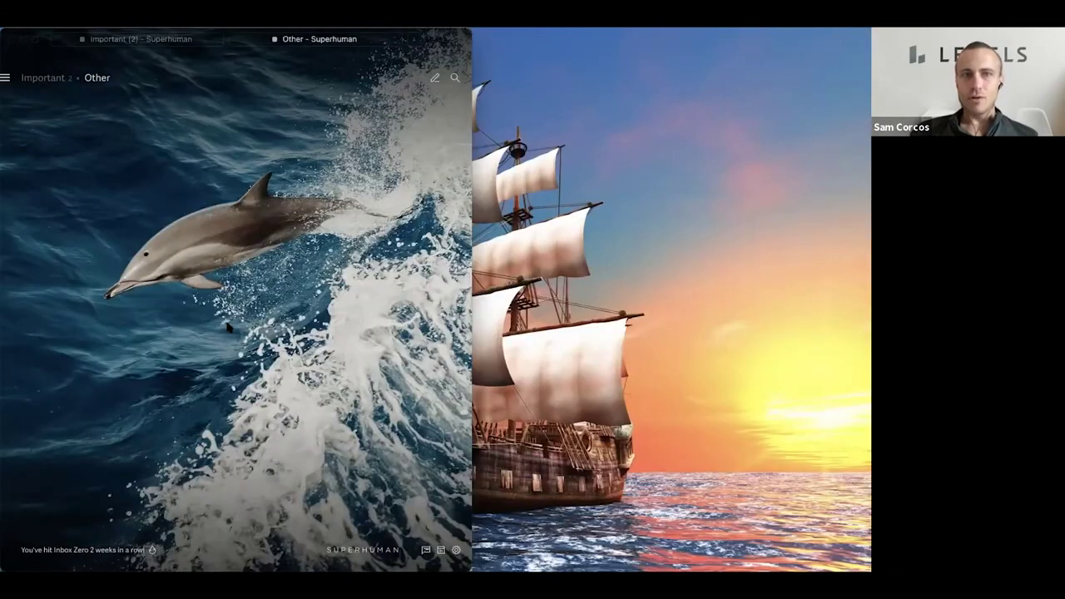